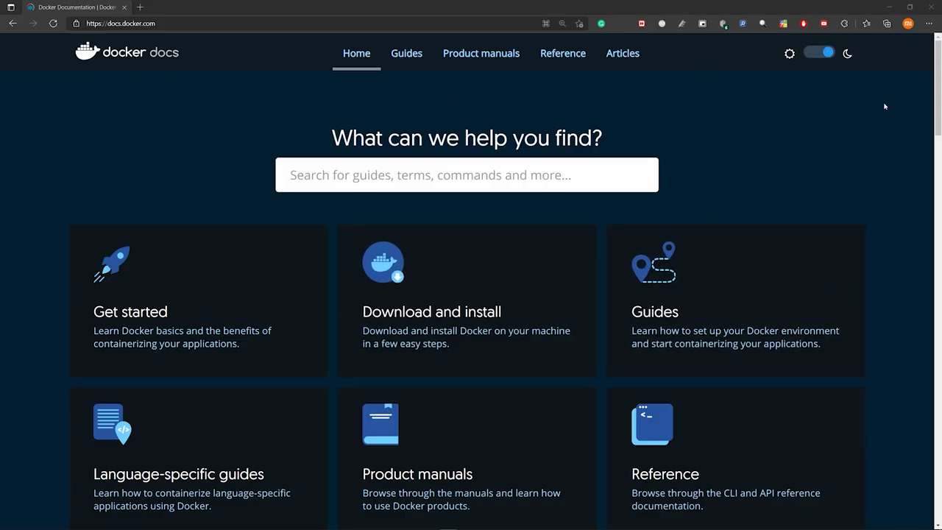
Scroll through the docs.docker.com home page, then open a second browser tab
click(121, 23)
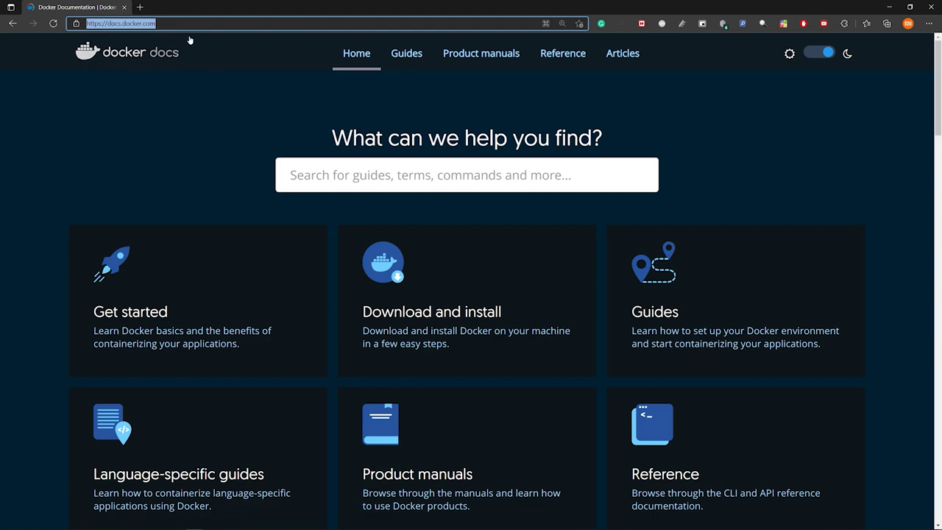
scroll(740, 322, down, 6)
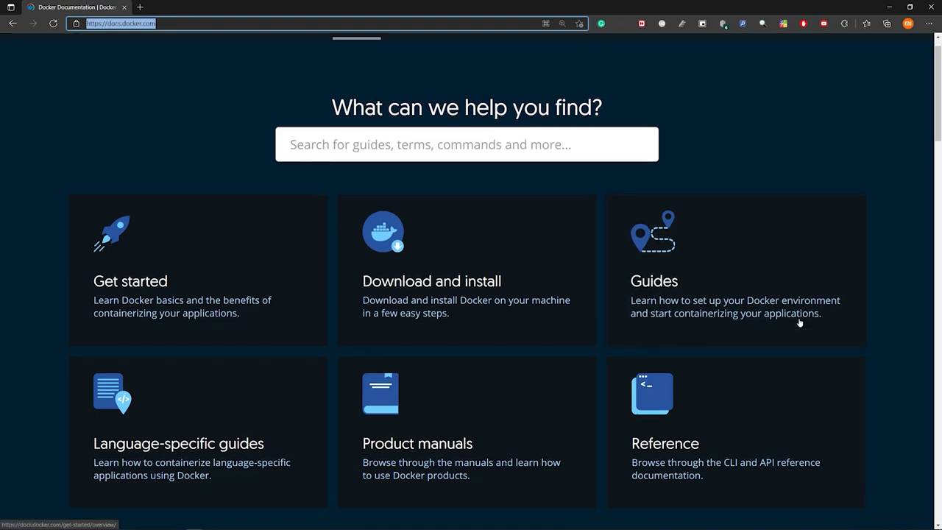
scroll(800, 321, down, 2)
scroll(742, 320, up, 10)
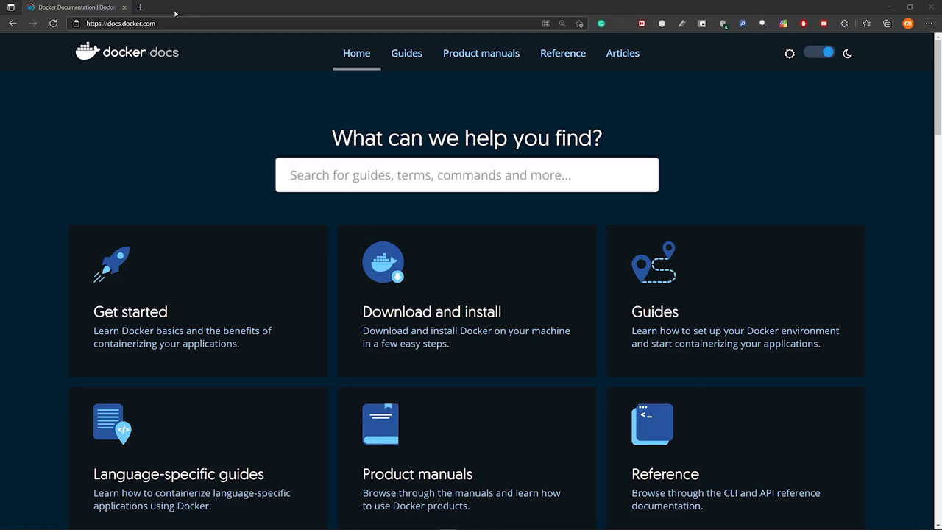
click(140, 7)
Go to Docker Hub, search for 'plex' and open the plexinc/pms-docker image page
text(hub.docker.com)
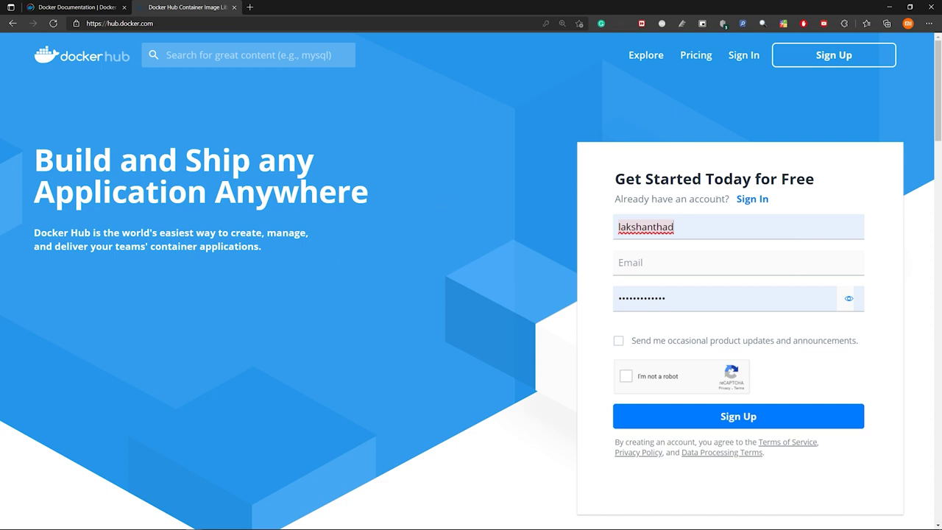
click(269, 54)
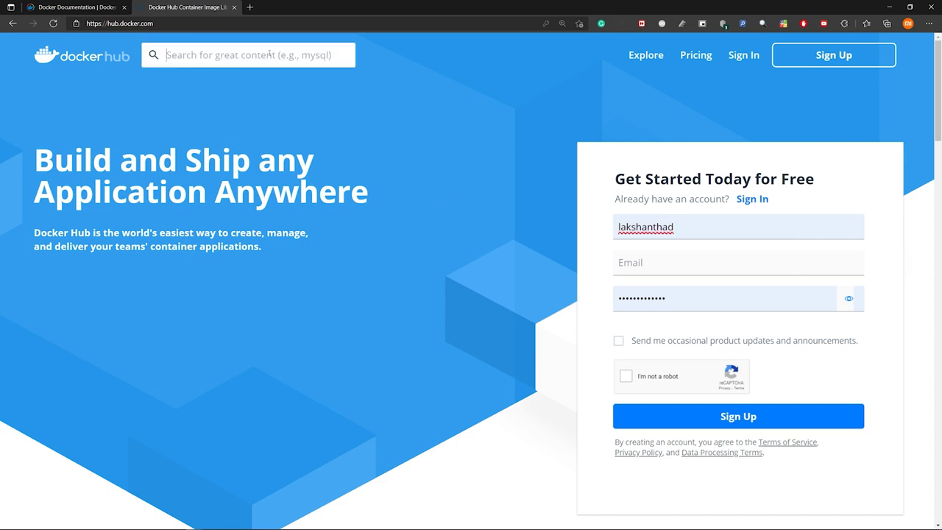
text(plex)
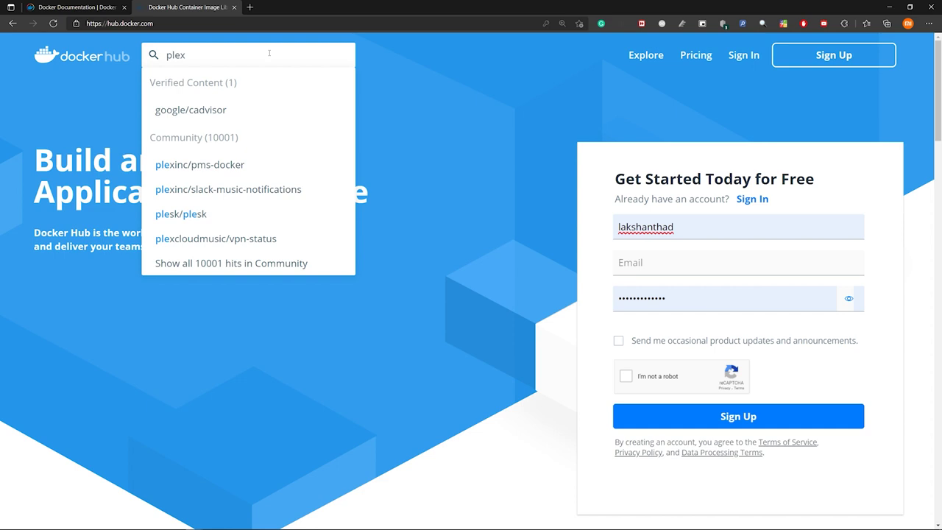
key(Return)
click(391, 220)
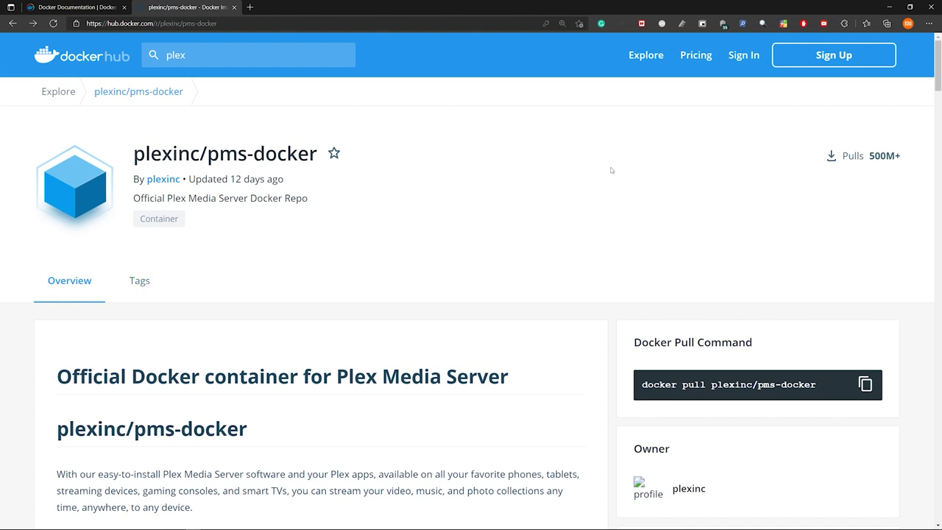
Browse Docker Hub's Explore catalogue of popular container images
click(646, 55)
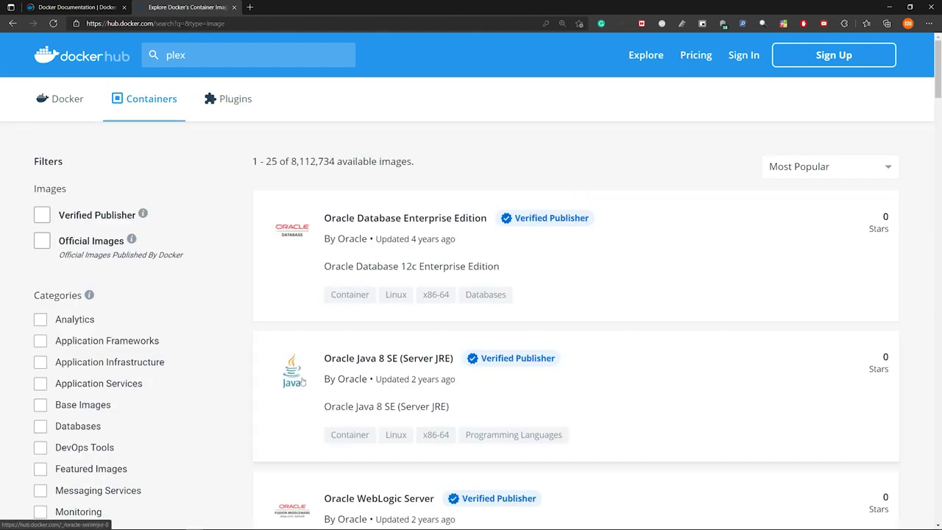
scroll(291, 393, down, 6)
scroll(742, 185, down, 6)
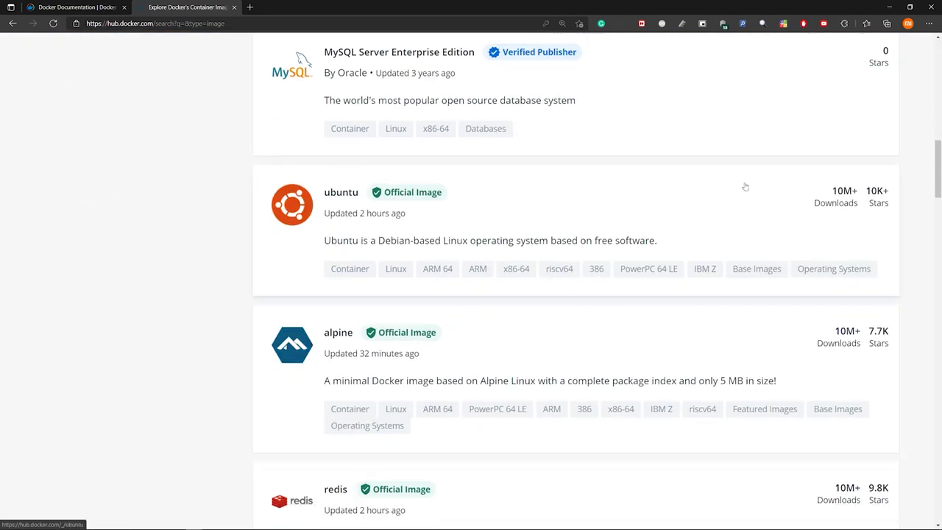
scroll(694, 381, up, 12)
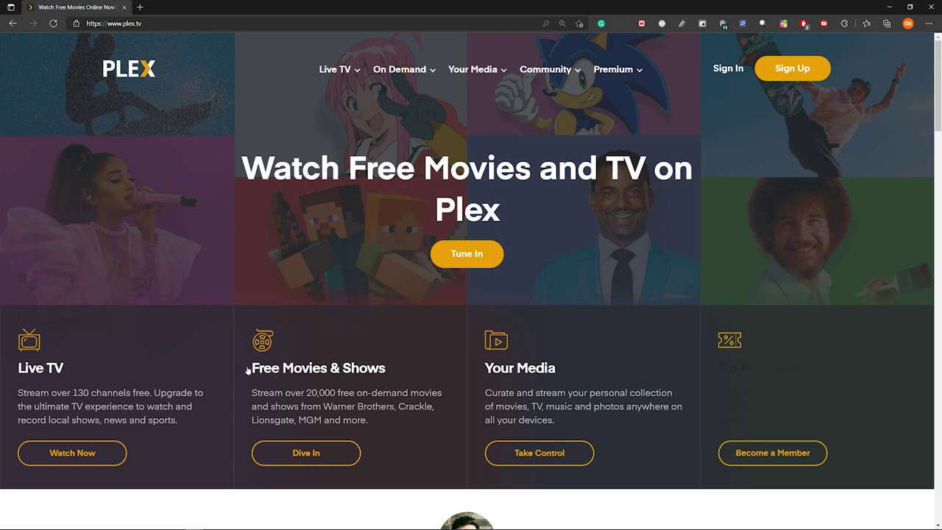
Scroll through the plex.tv home page and go to its Sign Up form
scroll(187, 271, down, 20)
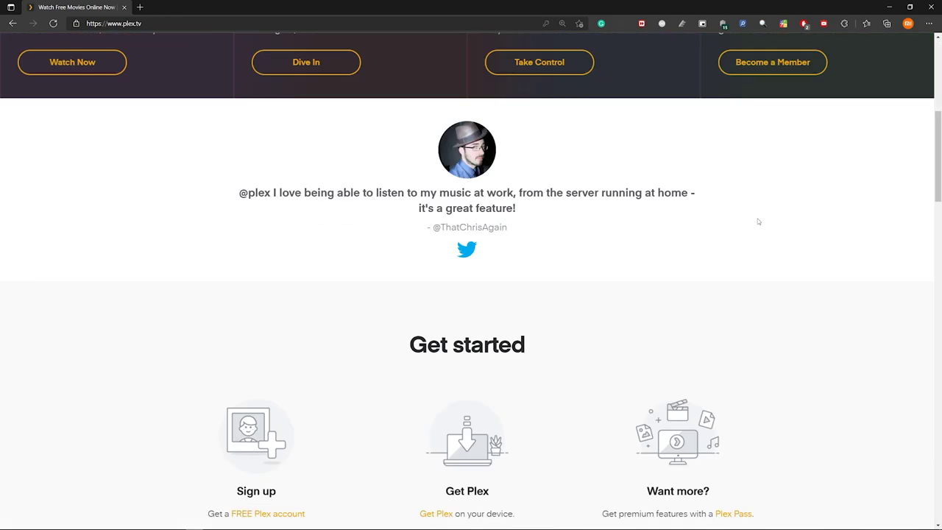
scroll(759, 218, down, 5)
scroll(844, 227, up, 20)
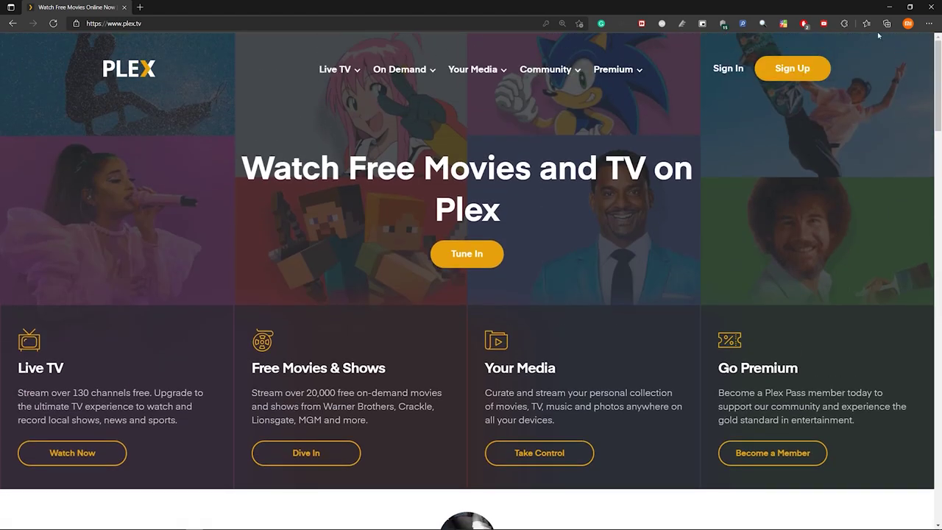
click(821, 72)
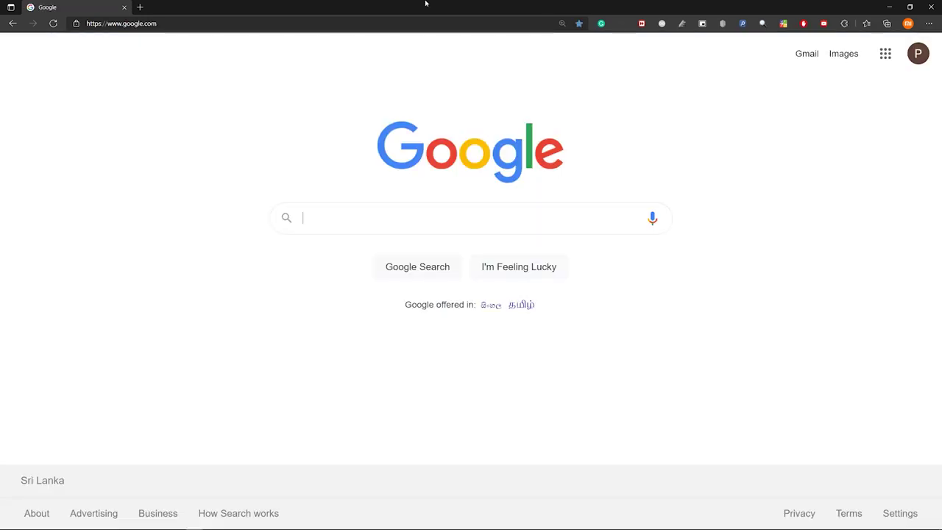
click(197, 24)
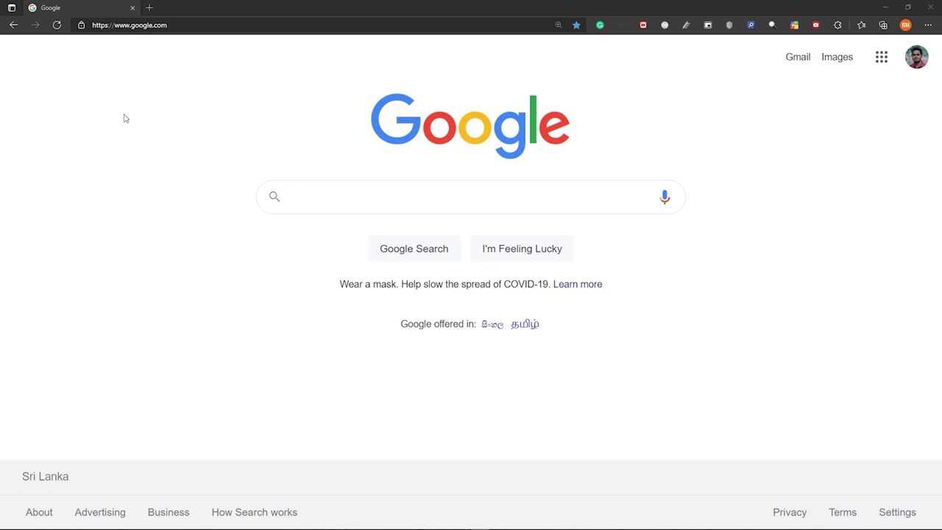
Log in to the router admin page at 192.168.2.1 with the admin password
click(225, 25)
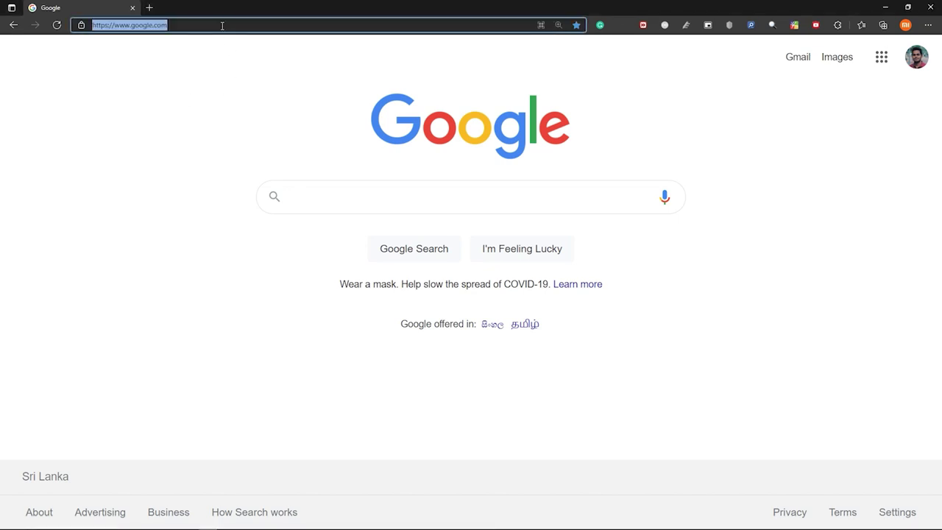
text(192)
key(Return)
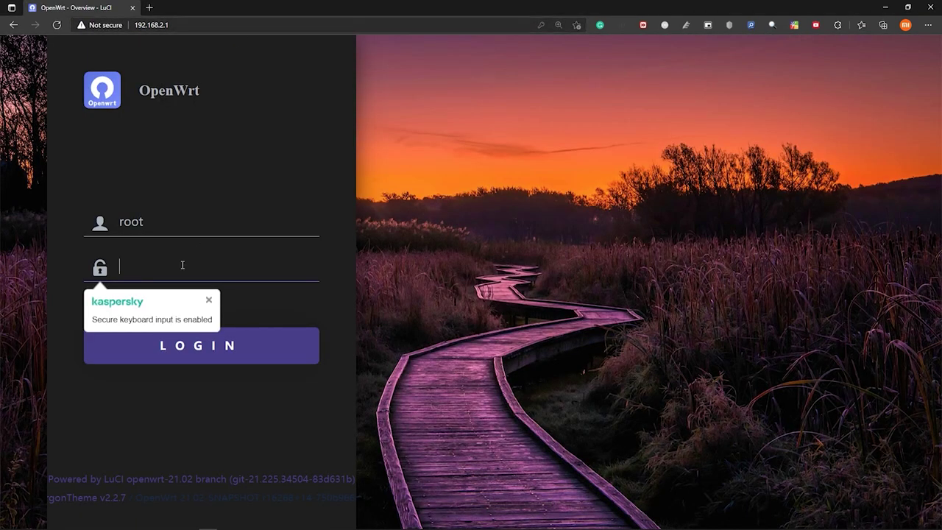
click(183, 265)
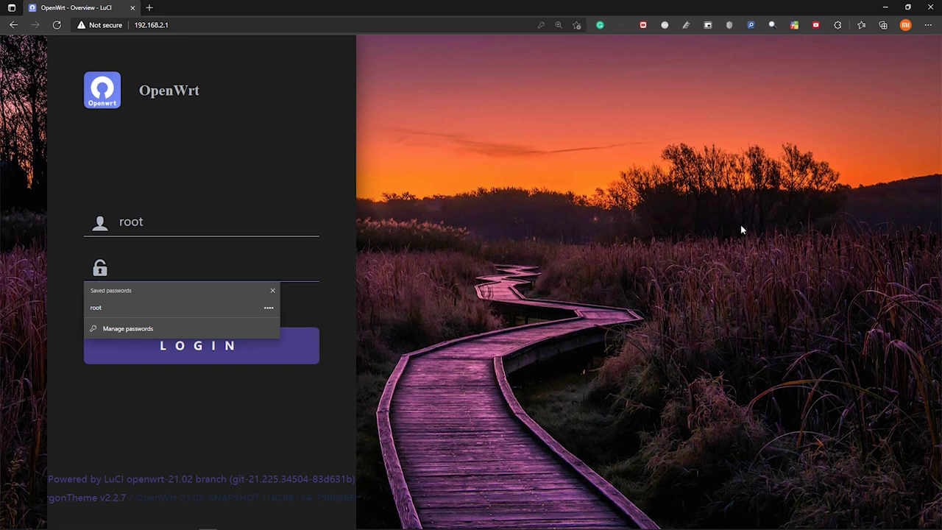
text(•••••)
key(Return)
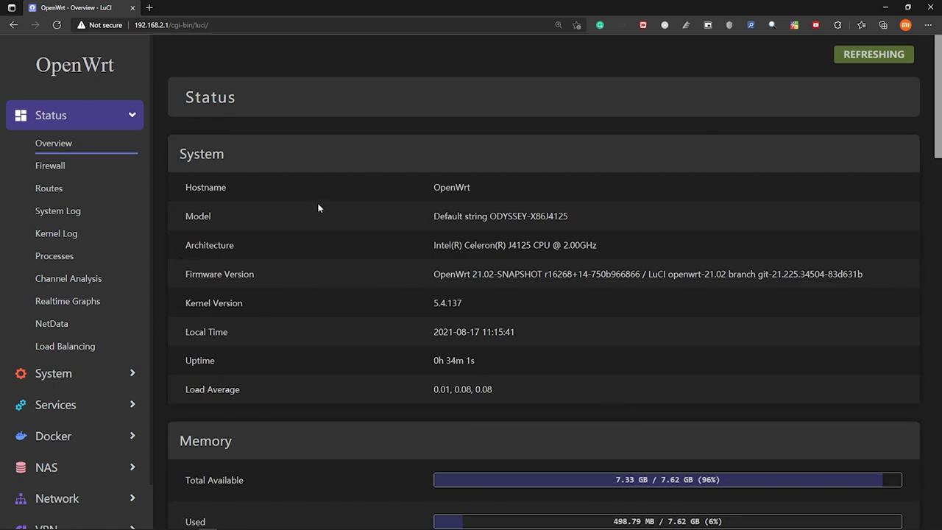
View each Docker page: Overview, Containers, Images, Networks, Volumes, Events, then Configuration
click(76, 445)
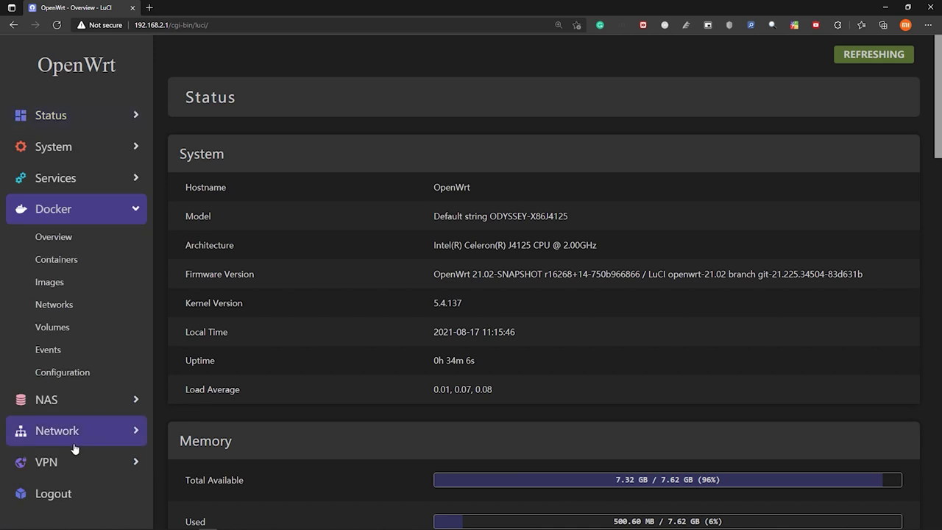
click(60, 238)
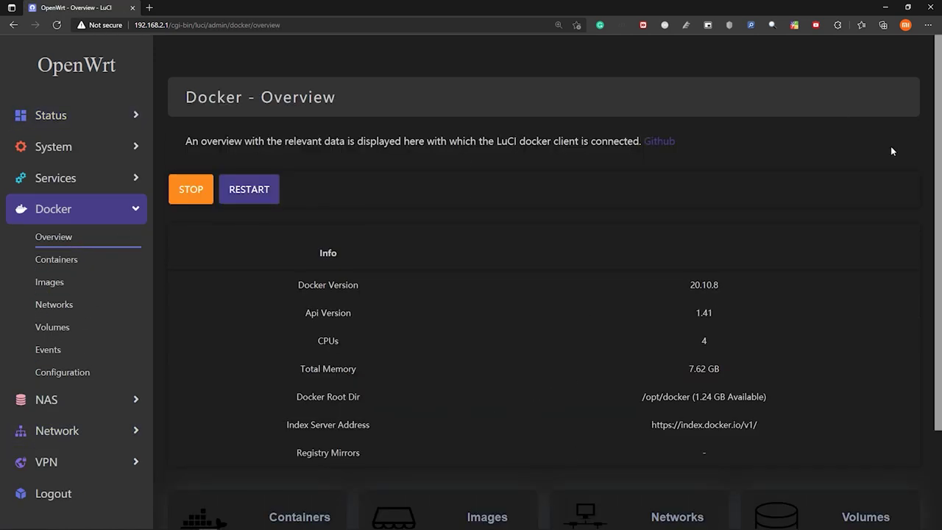
scroll(892, 148, down, 1)
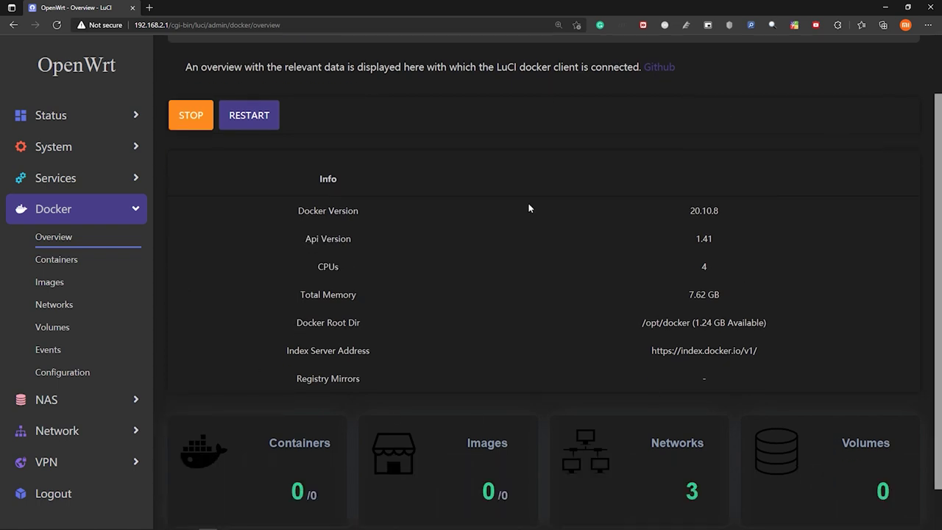
click(47, 262)
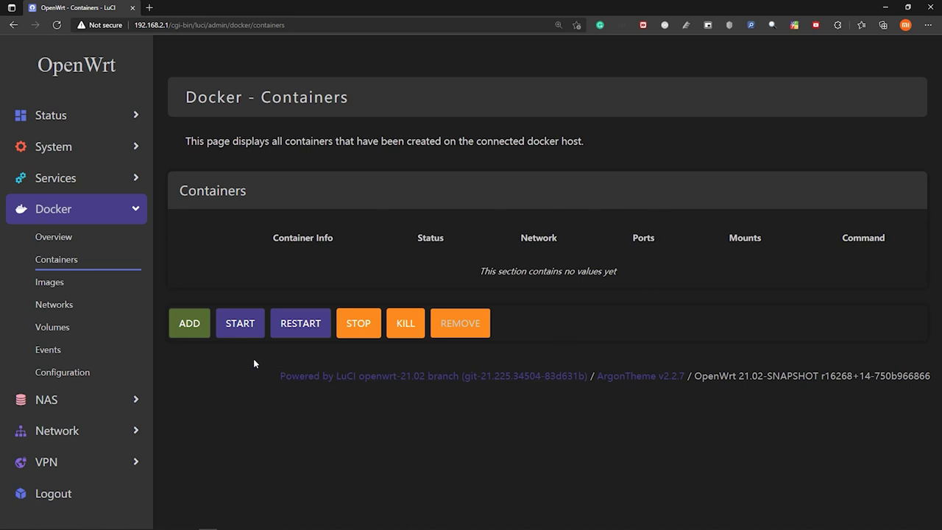
click(40, 286)
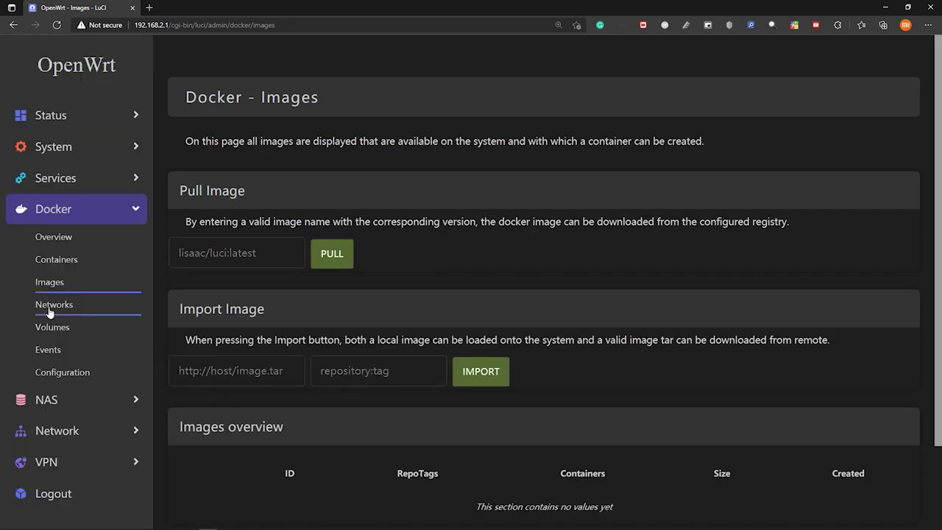
click(49, 309)
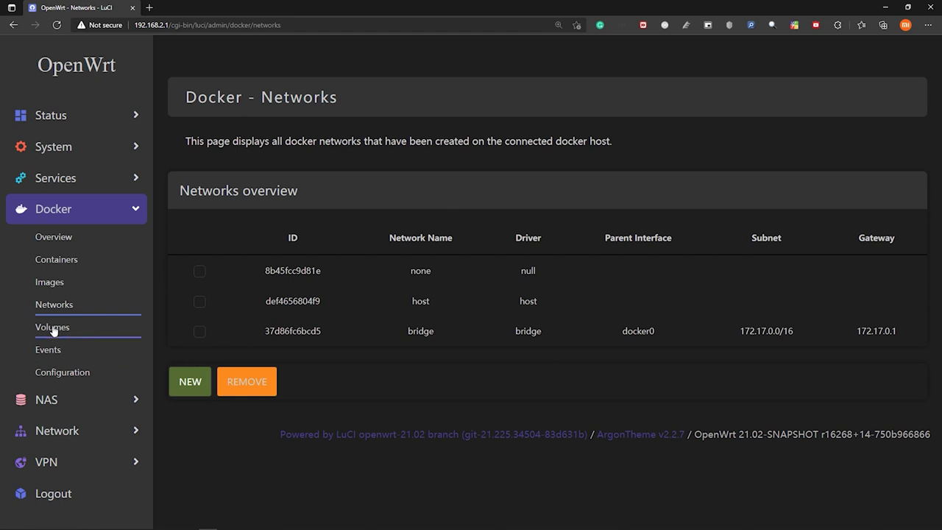
click(53, 332)
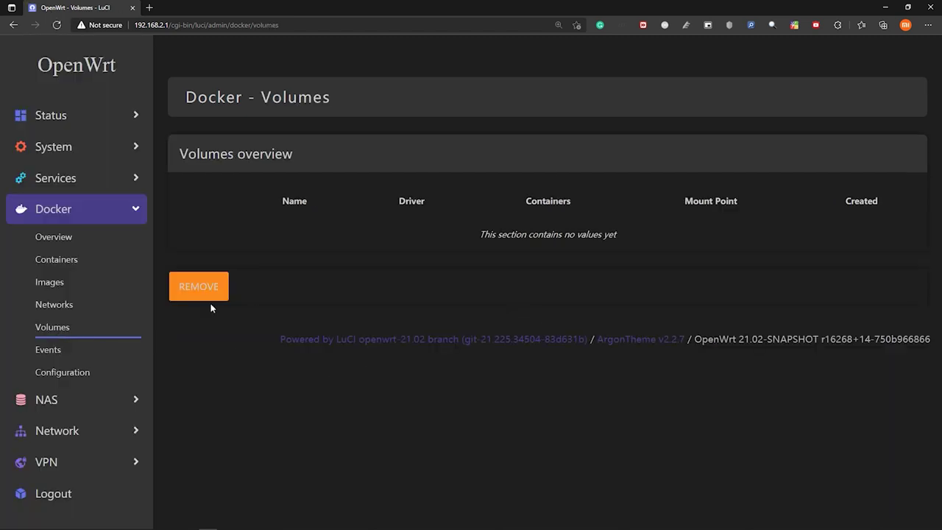
click(50, 353)
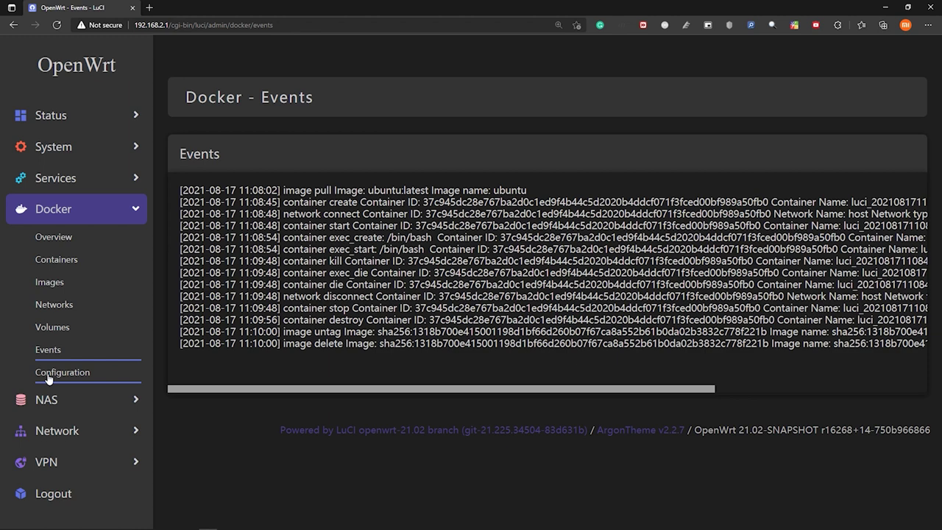
click(49, 377)
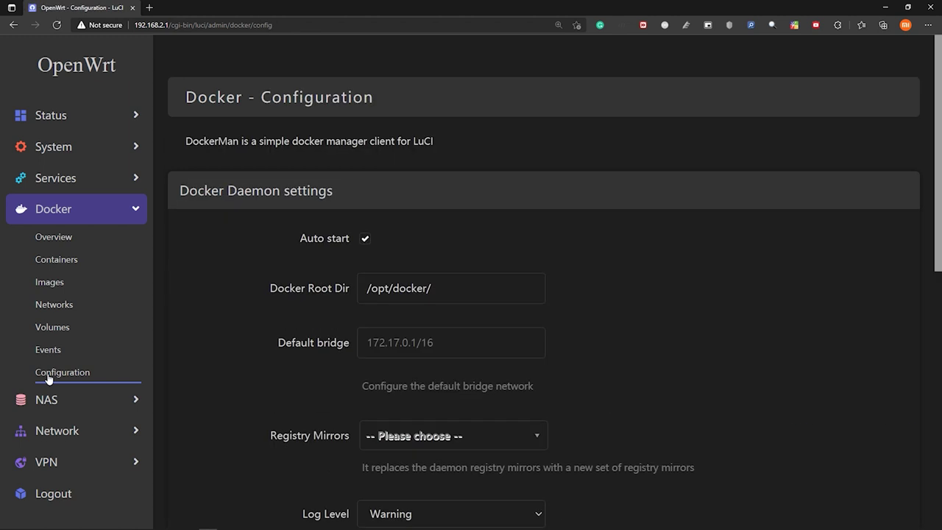
Return to the Docker Overview page
click(55, 238)
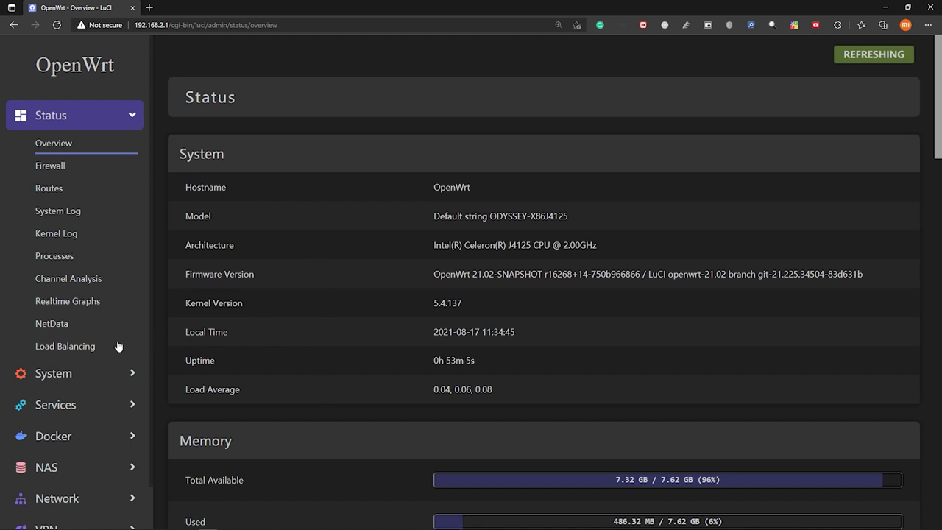
In System > Disk Man, highlight the /dev/sda disk's serial, size and temperature
click(40, 376)
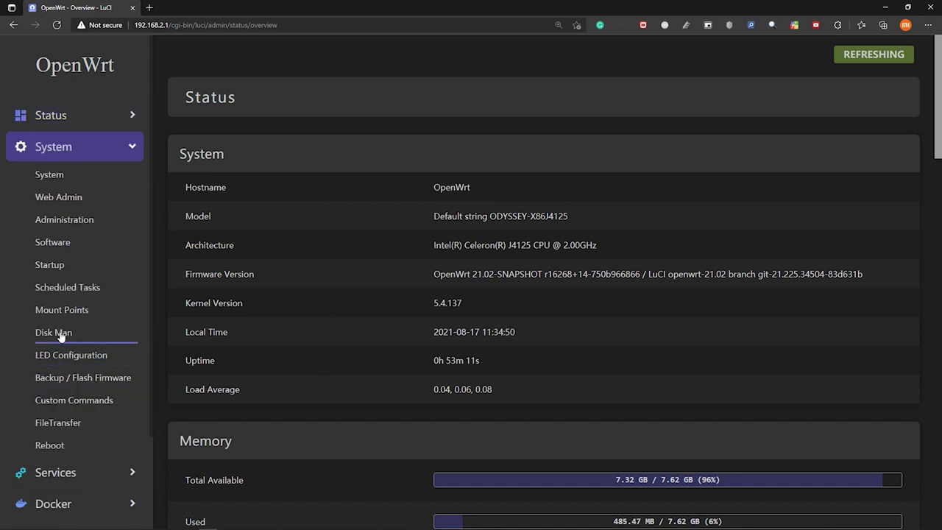
click(57, 334)
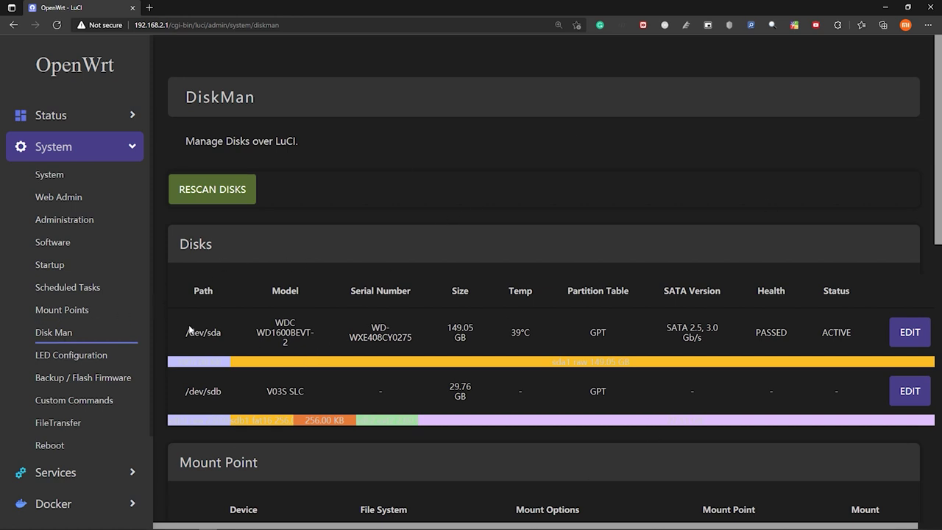
drag(189, 332, 742, 326)
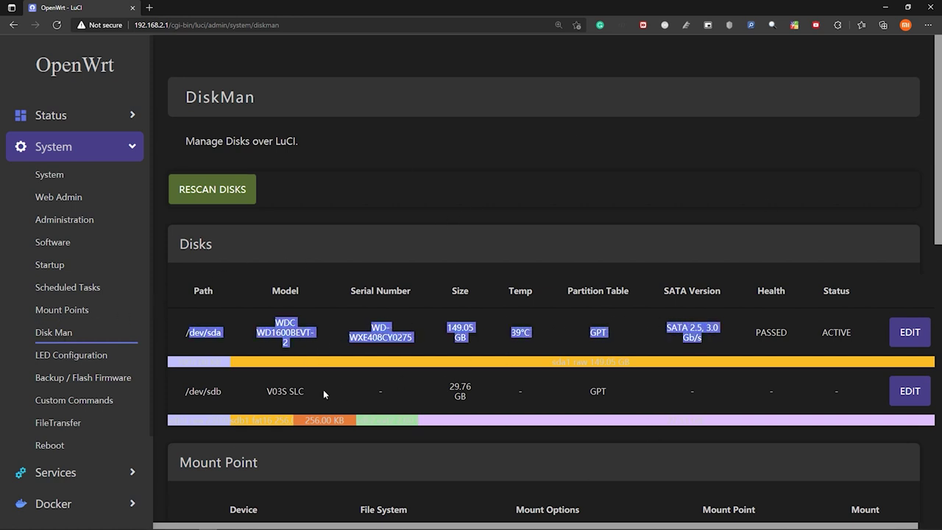
drag(188, 391, 640, 385)
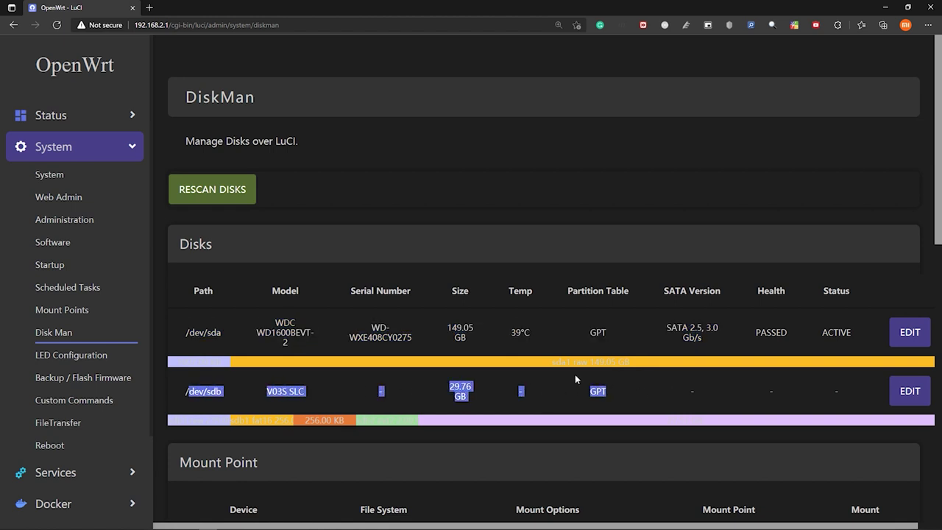
click(517, 356)
drag(364, 336, 603, 332)
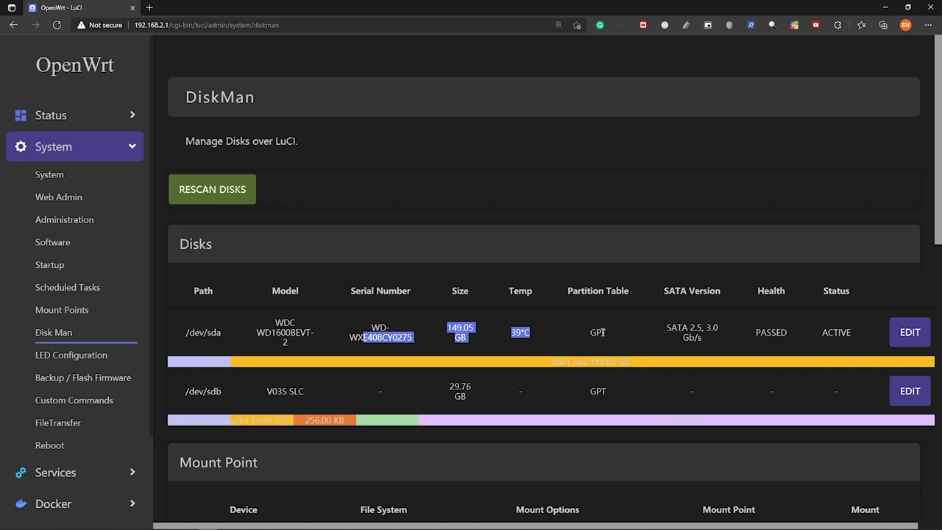
Remove the old sda1 partition and create a new one filling the disk, keeping GPT
click(903, 331)
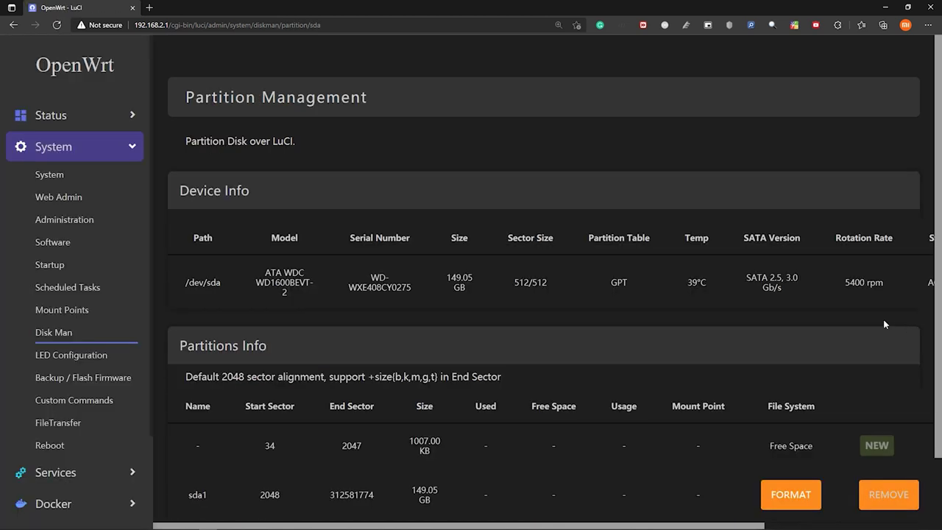
scroll(883, 324, down, 2)
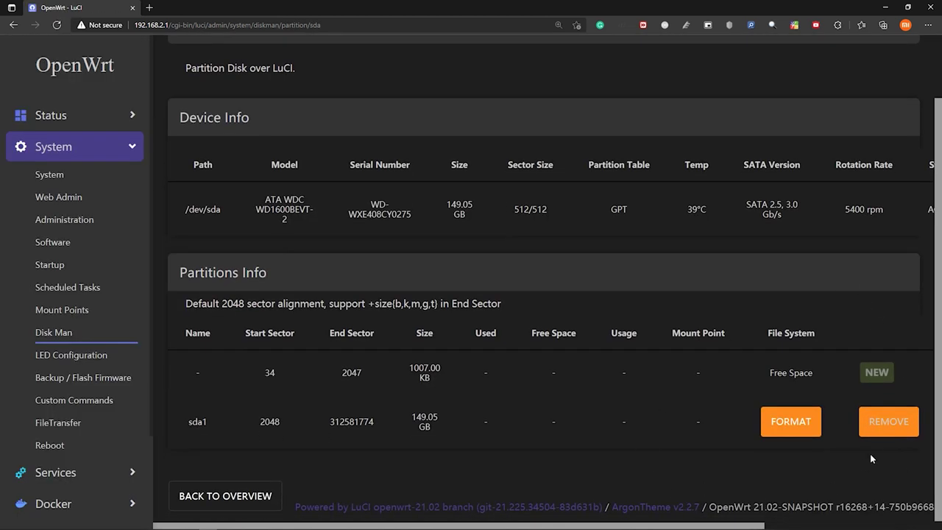
click(912, 423)
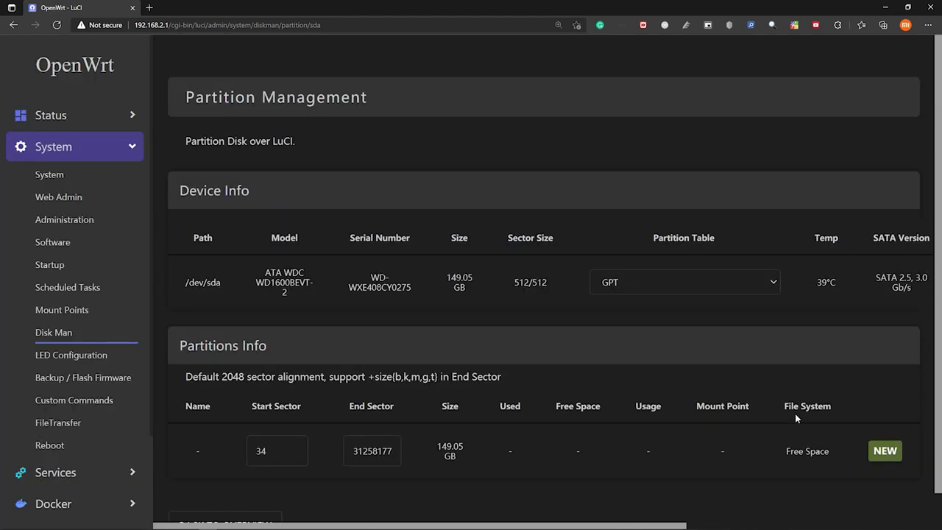
click(661, 280)
click(662, 297)
click(894, 453)
scroll(883, 446, down, 1)
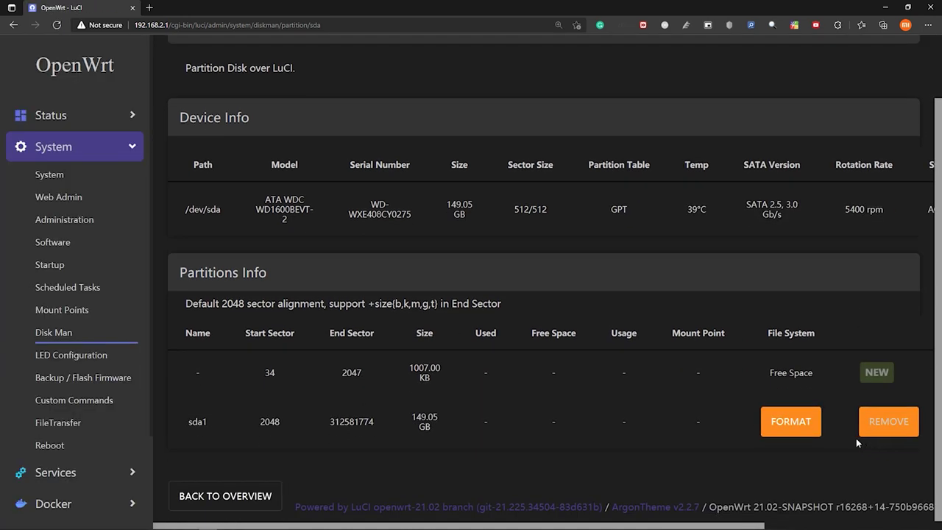
Format the new sda1 partition as ext4
click(799, 428)
click(351, 264)
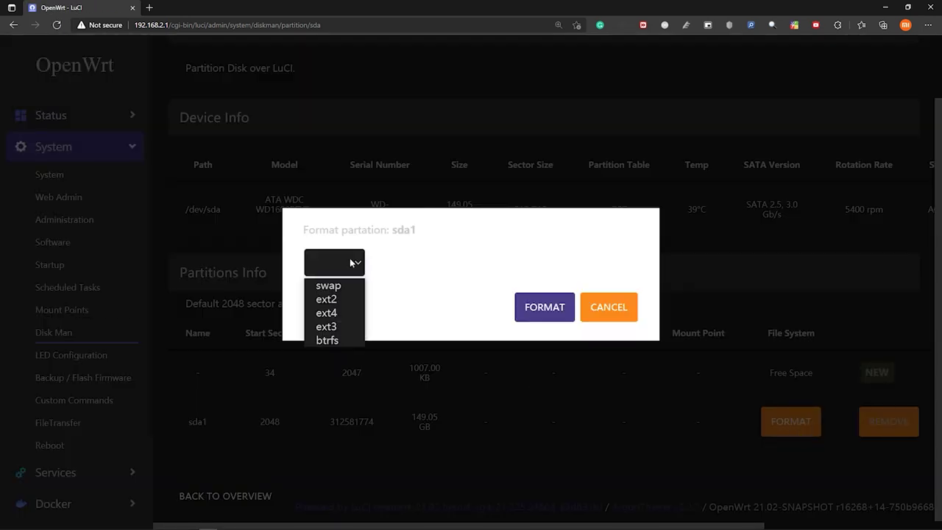
click(338, 313)
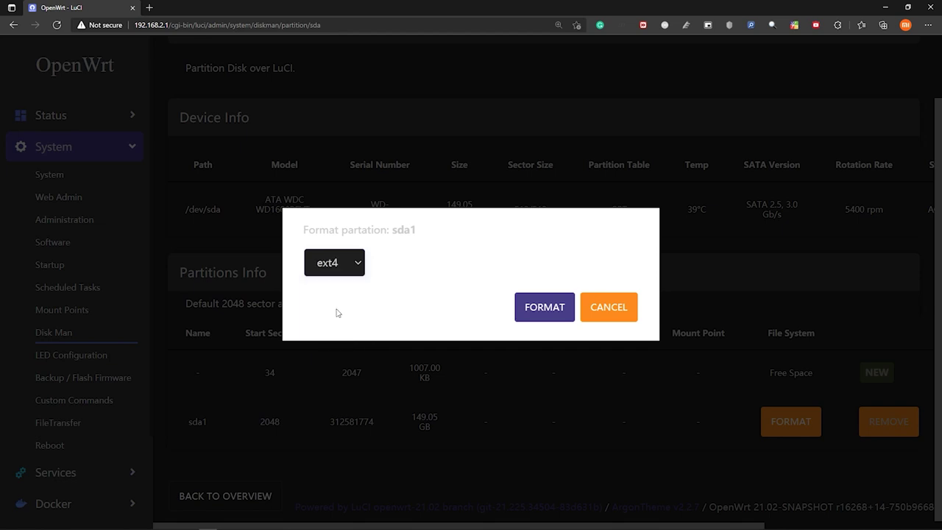
click(545, 317)
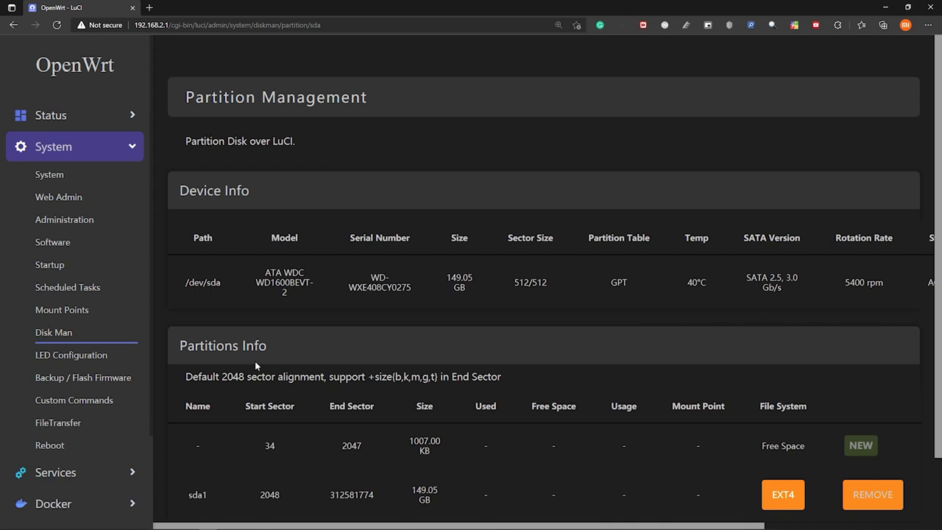
Mount /dev/sda1 at /plex with rw options from Disk Man's Mount Point section
click(46, 336)
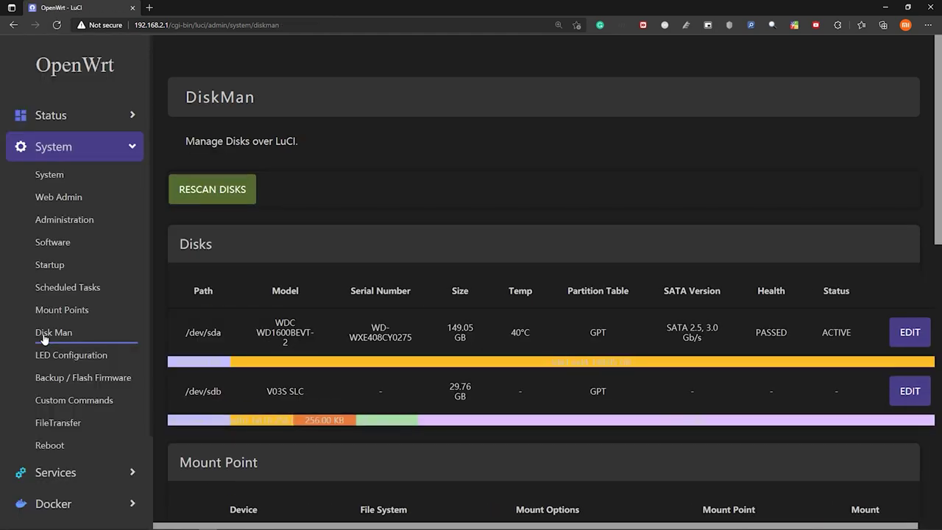
scroll(429, 215, down, 5)
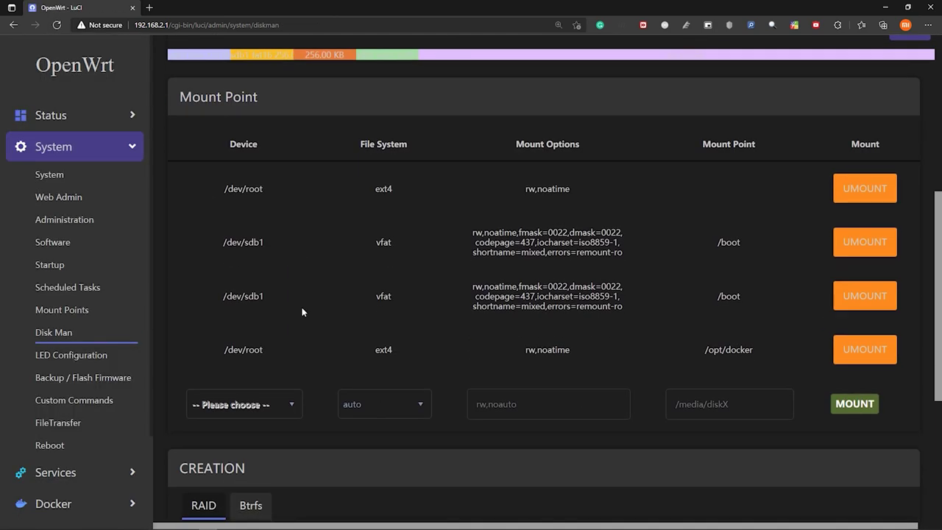
click(289, 405)
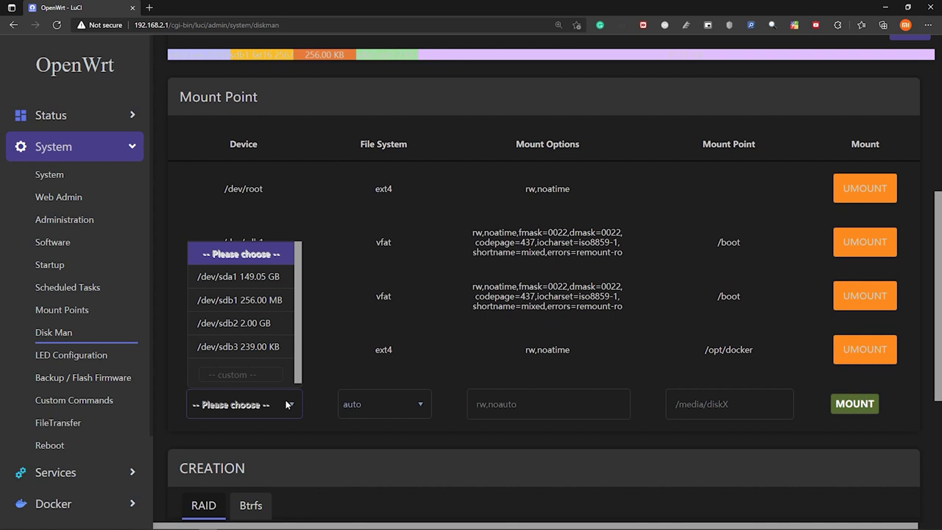
click(274, 275)
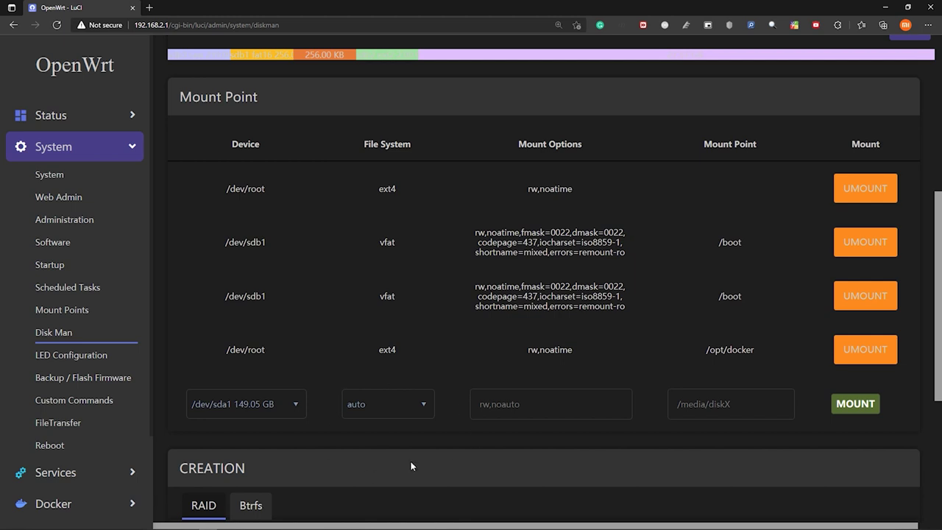
click(522, 410)
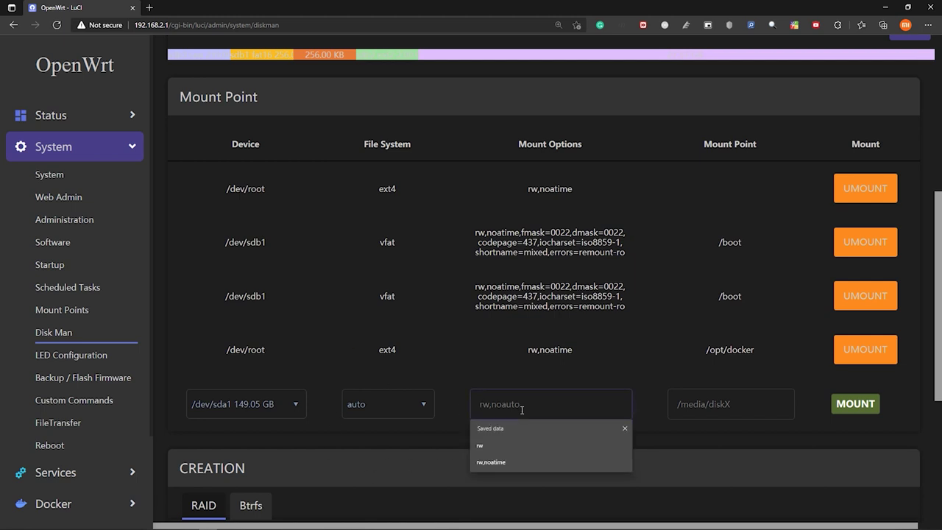
text(rw)
click(737, 415)
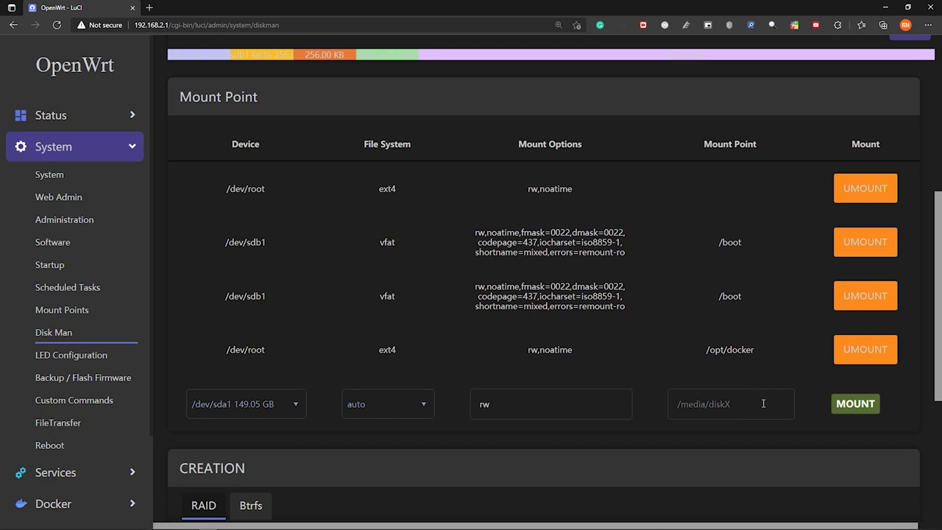
click(764, 404)
text(/plex)
click(851, 412)
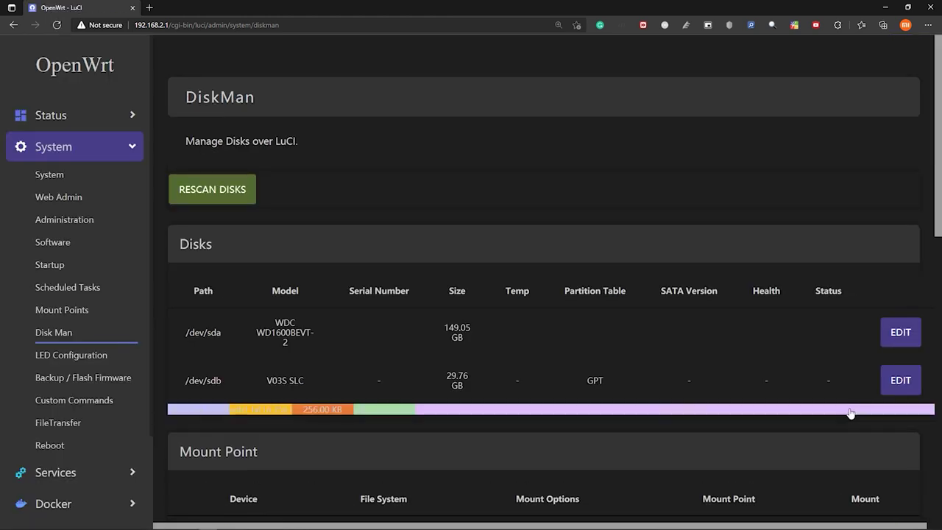
Check the mount list for the new /plex ext4 entry
scroll(808, 395, down, 6)
scroll(809, 397, down, 1)
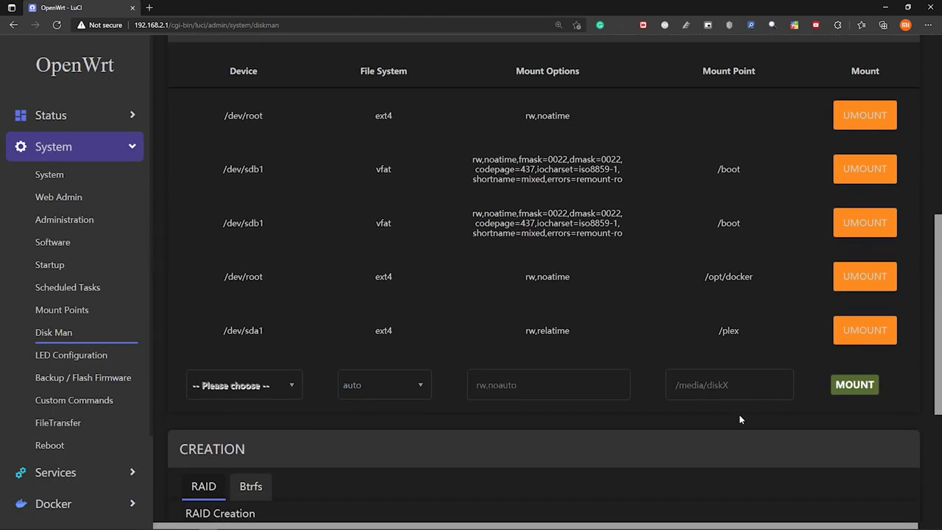
drag(712, 335, 751, 332)
click(756, 330)
scroll(756, 331, down, 1)
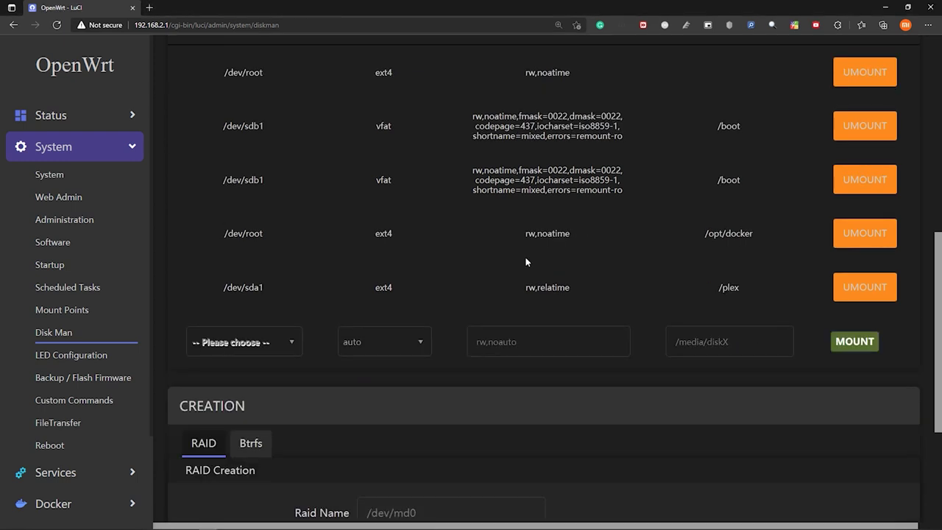
Check in File Assistant that the plex folder holds only lost+found
click(100, 468)
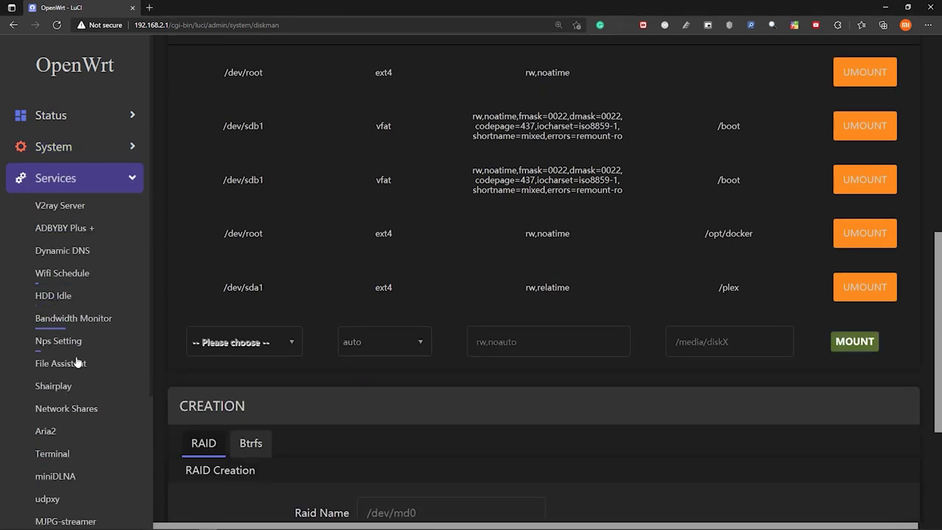
click(77, 361)
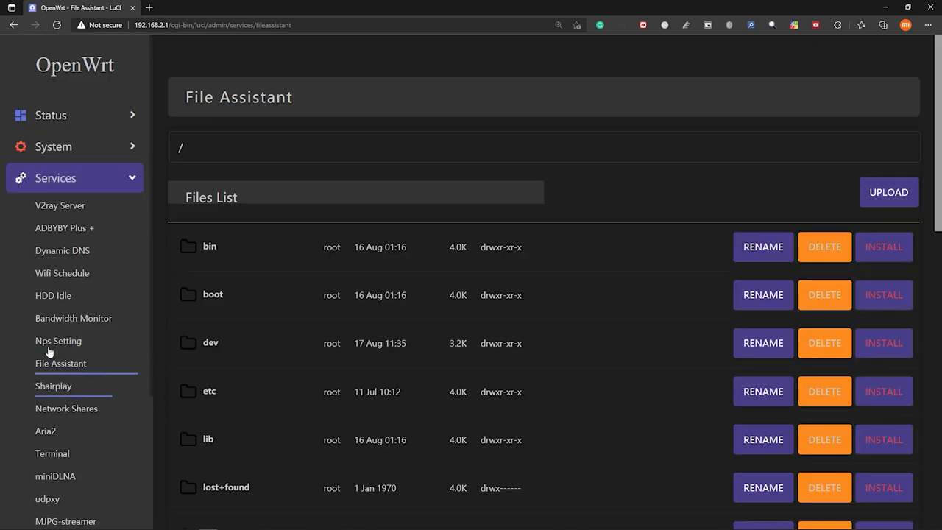
scroll(434, 328, down, 5)
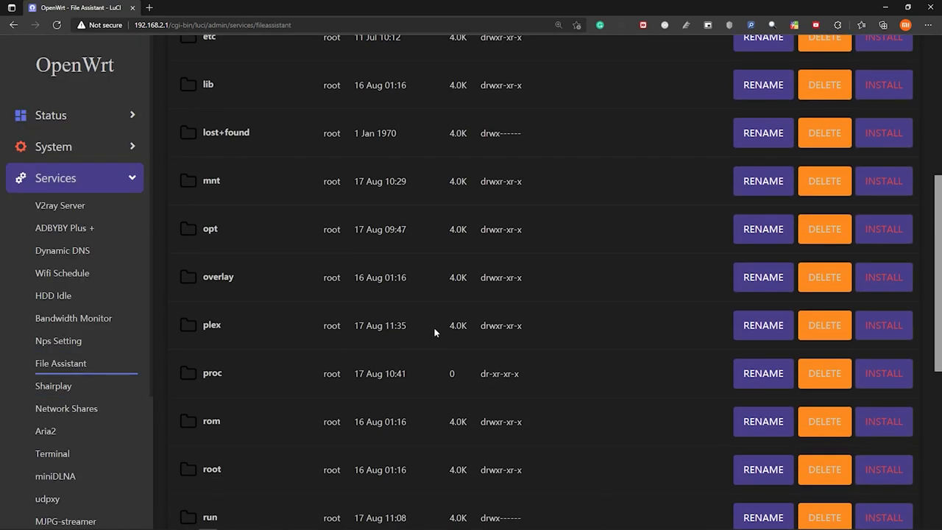
scroll(434, 333, down, 1)
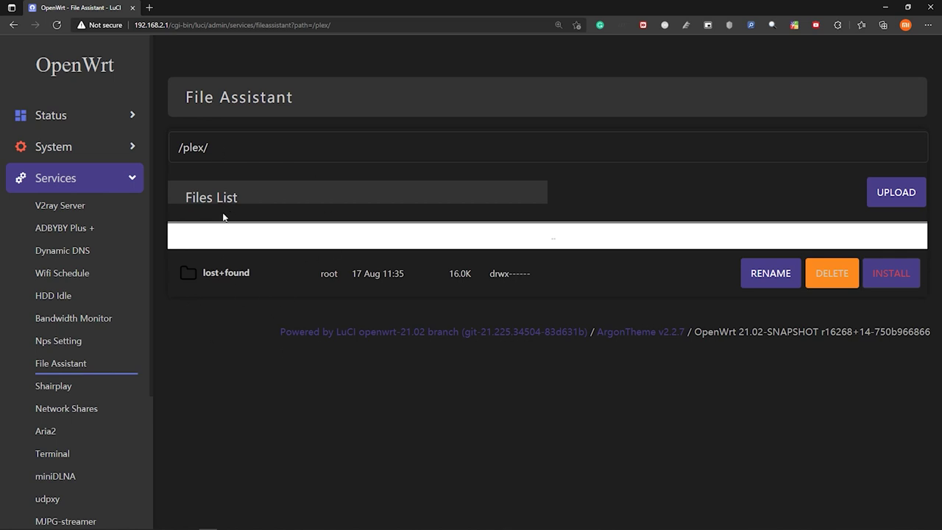
scroll(69, 406, down, 3)
Go to Docker > Images and select the Pull Image field
click(64, 395)
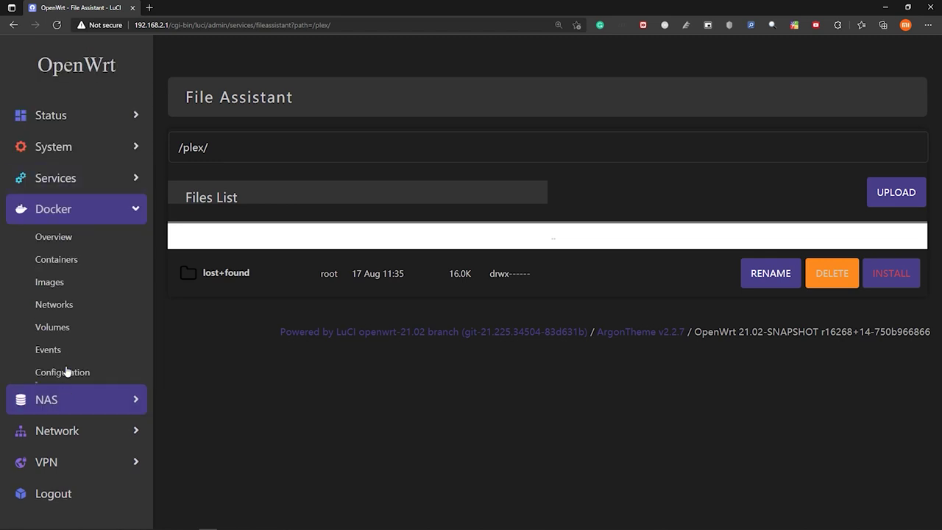
click(30, 287)
click(234, 251)
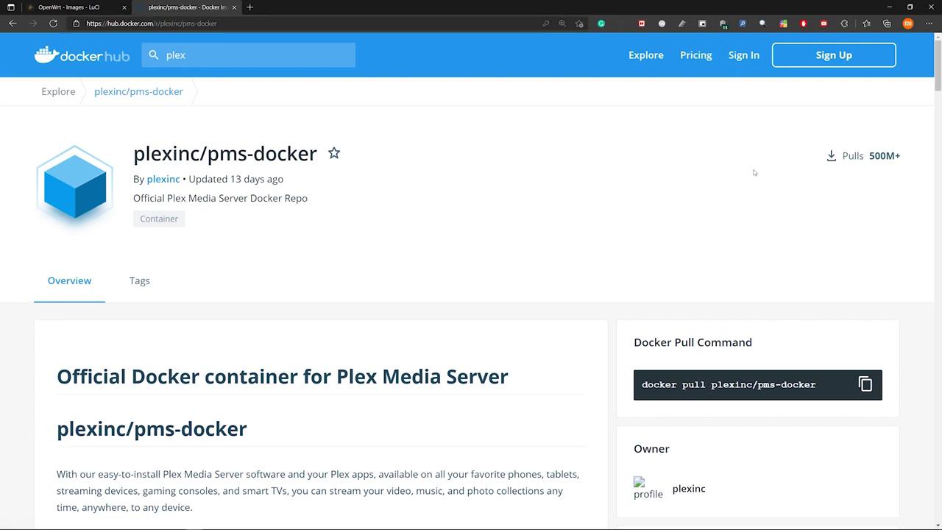
Select the plexinc/pms-docker repository name heading on its Docker Hub page
scroll(555, 205, down, 1)
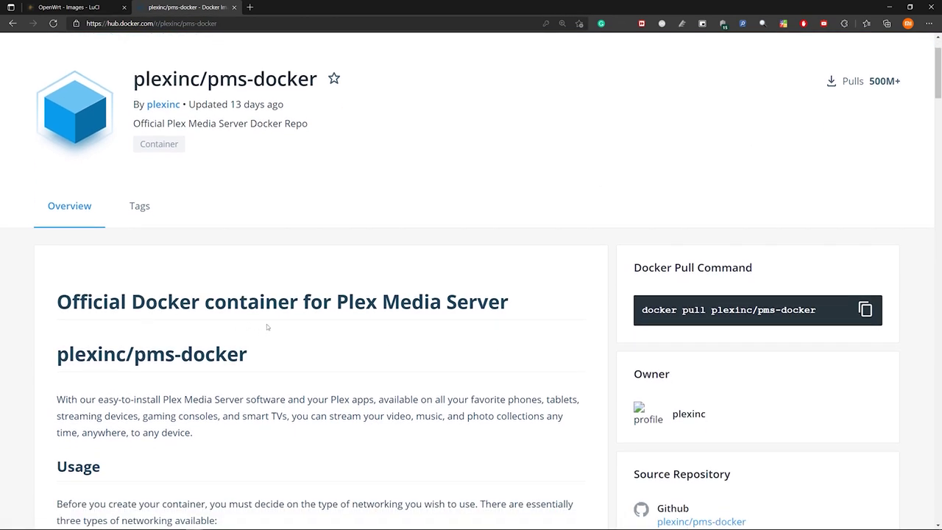
scroll(573, 329, up, 1)
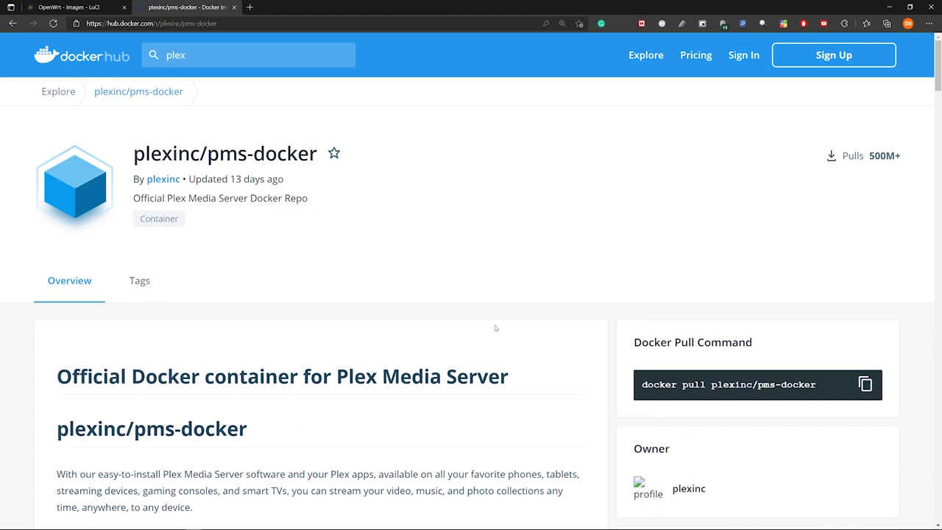
scroll(497, 329, down, 1)
scroll(616, 310, up, 1)
drag(134, 153, 323, 159)
Pull the plexinc/pms-docker image by pasting its name into Pull Image
key(ctrl+c)
key(ctrl+Tab)
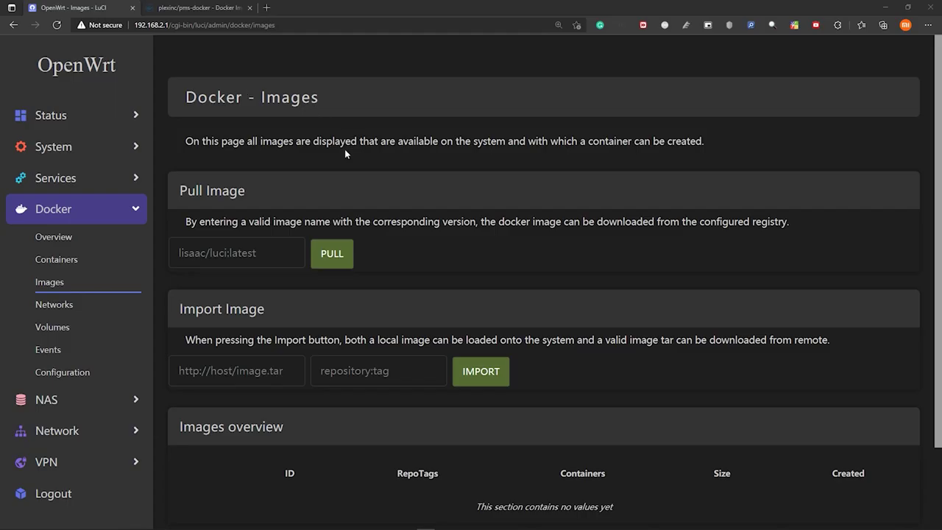
click(236, 253)
key(ctrl+v)
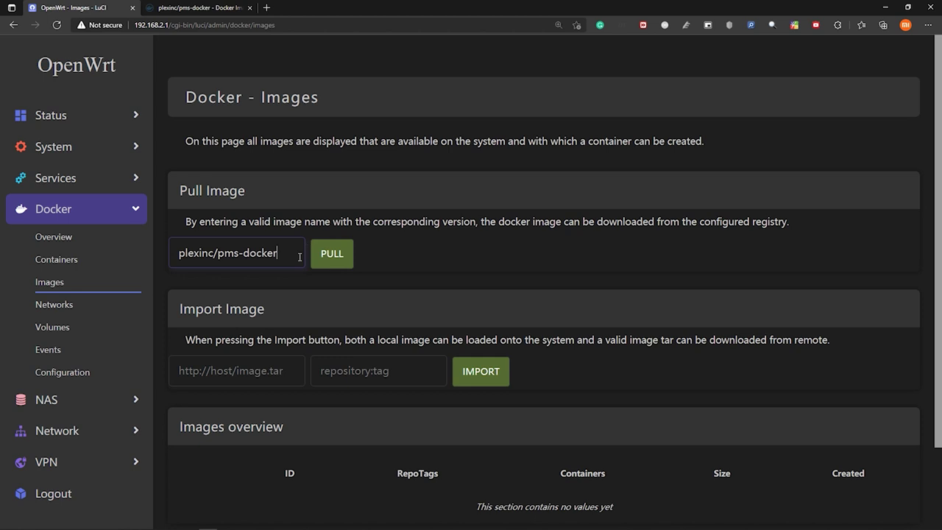
click(343, 256)
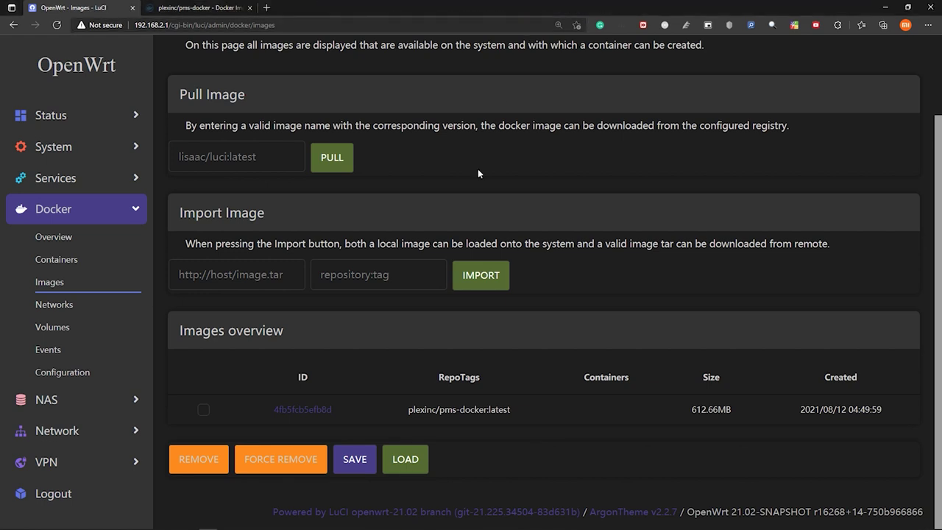
Start a new Docker container named plex
click(47, 264)
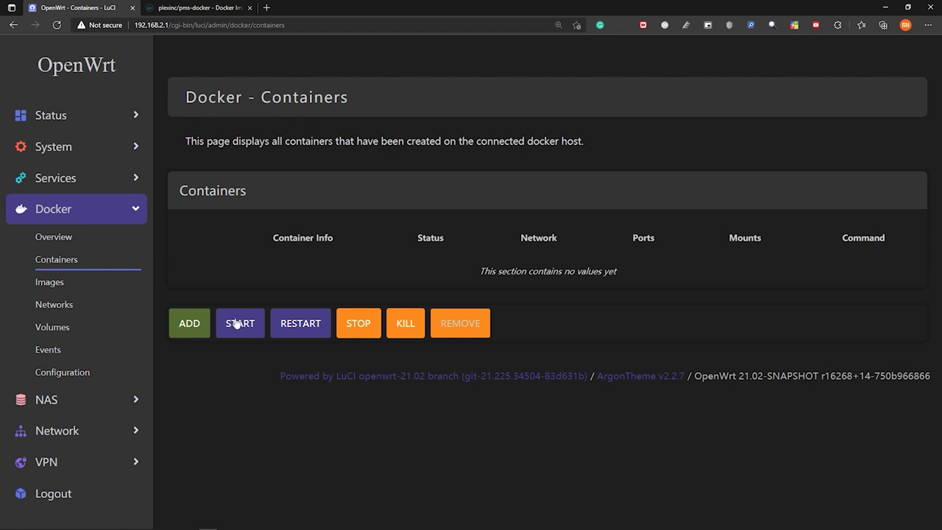
click(186, 324)
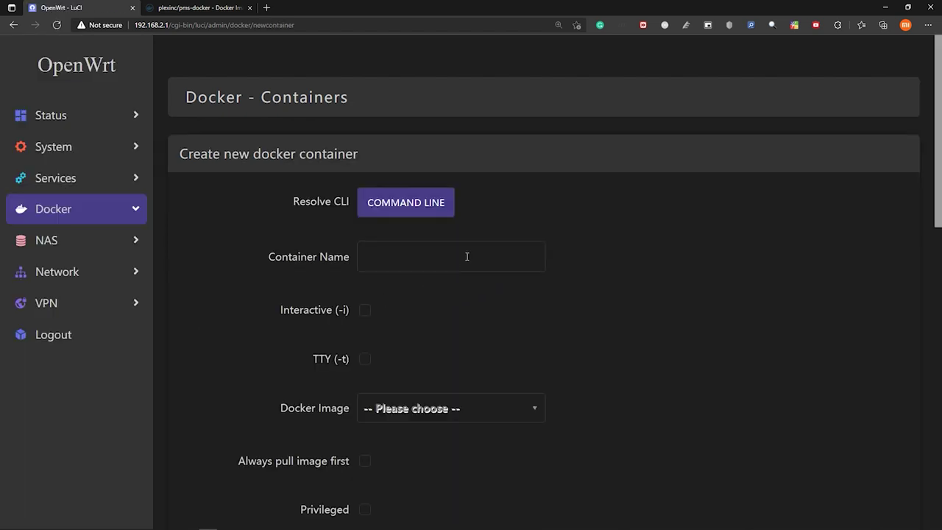
click(467, 256)
text(plex)
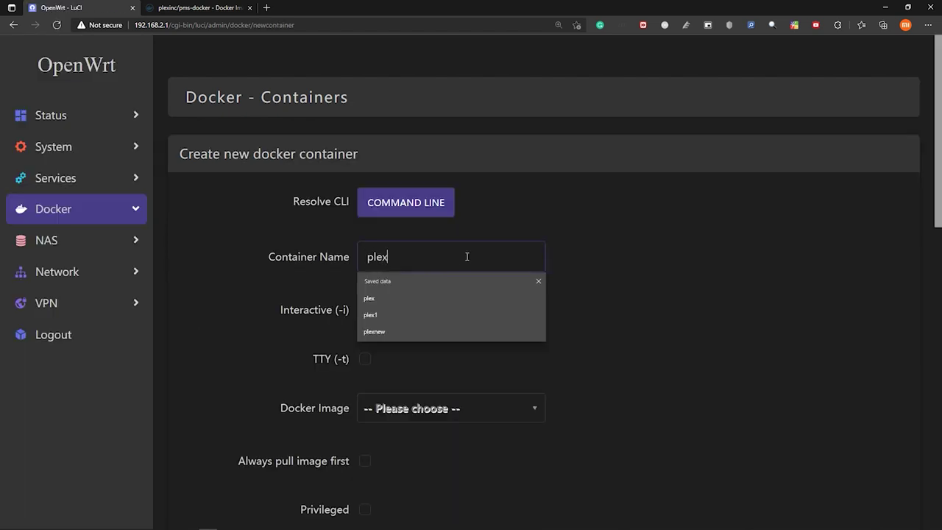
click(611, 263)
scroll(612, 262, down, 2)
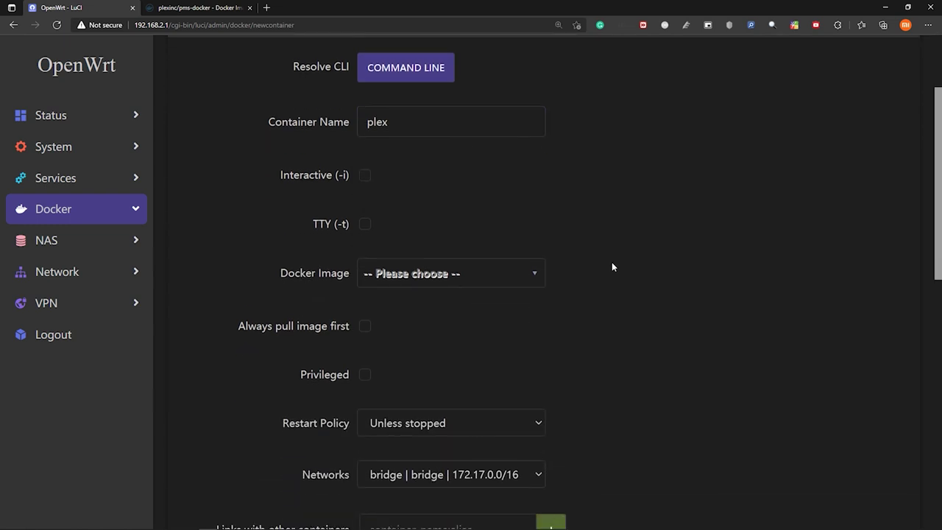
Choose the plexinc/pms-docker:latest image and the host network for the container
click(503, 270)
click(522, 323)
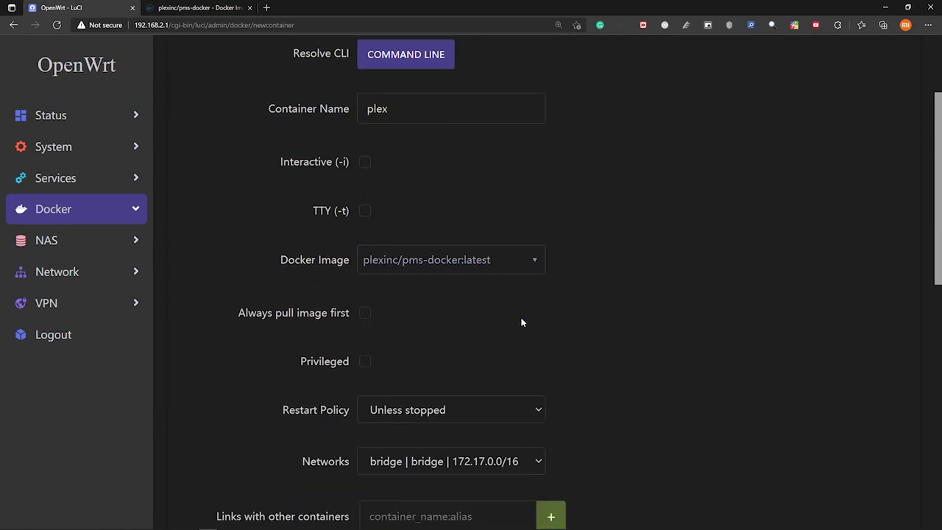
scroll(663, 280, down, 3)
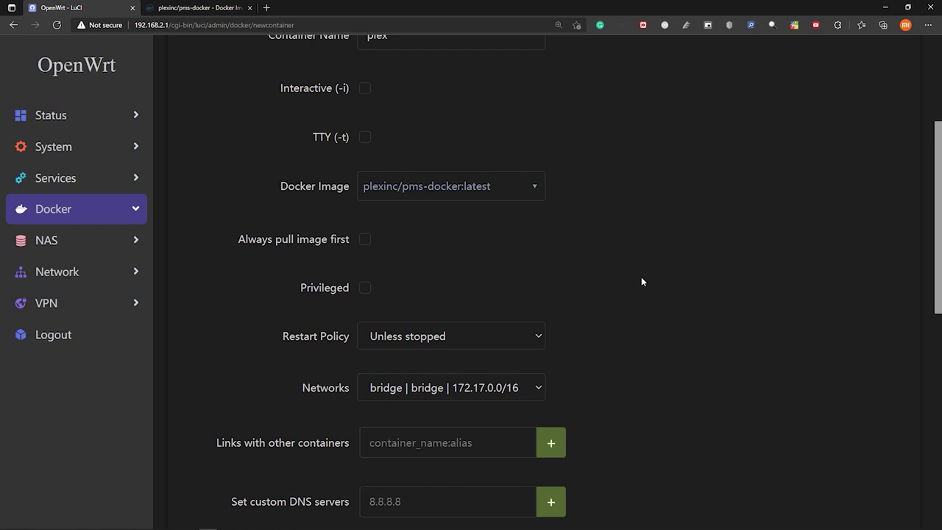
click(513, 247)
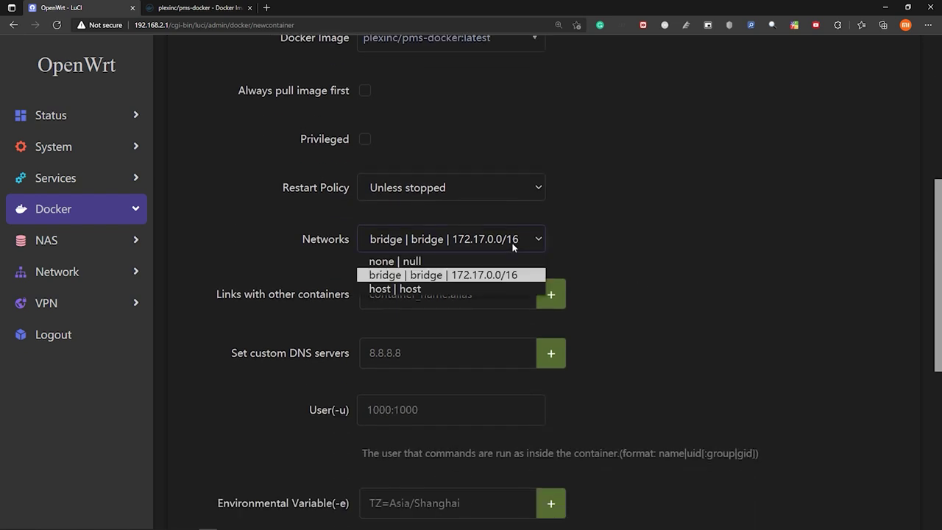
click(433, 289)
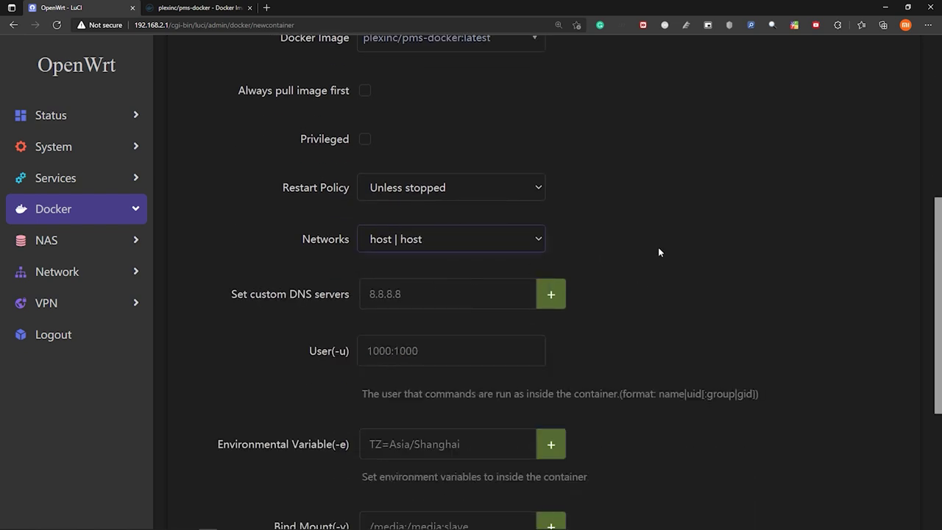
scroll(659, 253, down, 3)
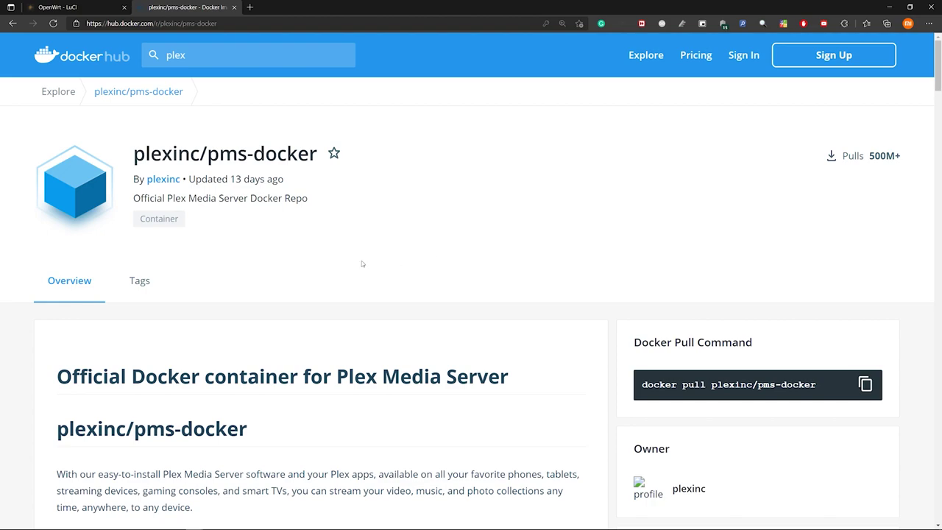
Find the TZ parameter in the pms-docker docs and open its tz time zone list in a new tab
scroll(600, 263, down, 20)
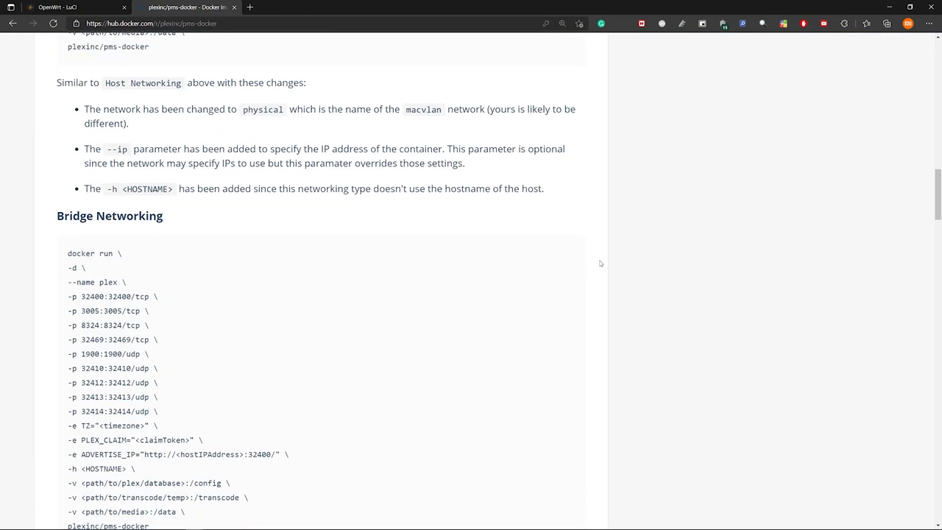
scroll(600, 263, down, 9)
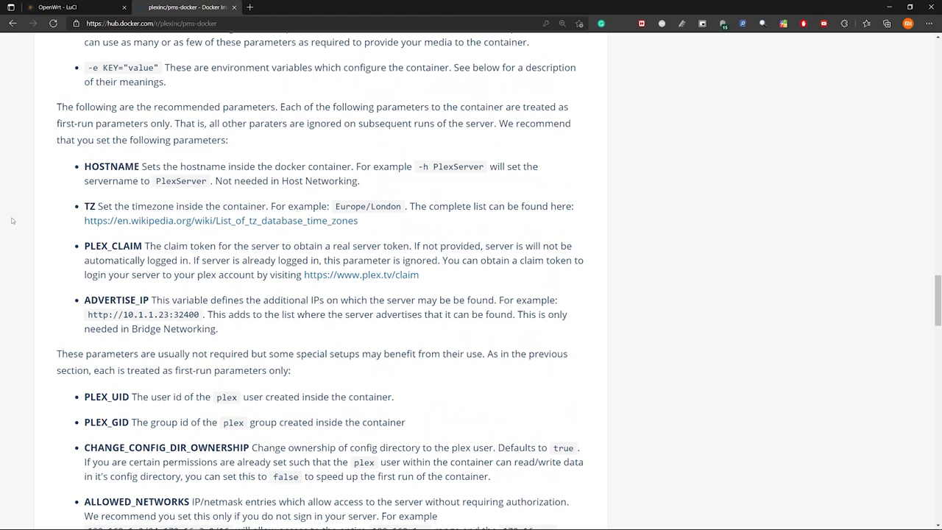
drag(85, 206, 96, 206)
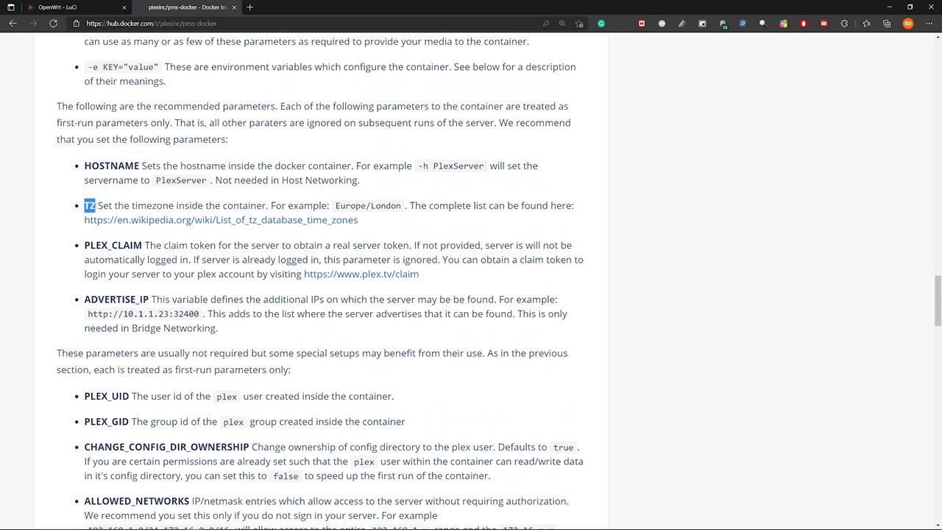
middle_click(305, 227)
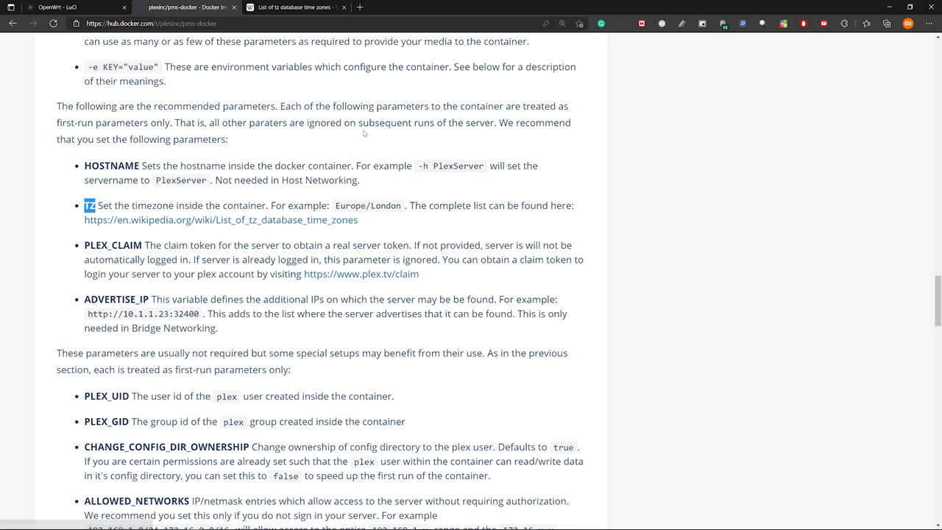
click(294, 6)
Search the time zone list for colombo and select the Asia/Colombo name
scroll(501, 266, down, 3)
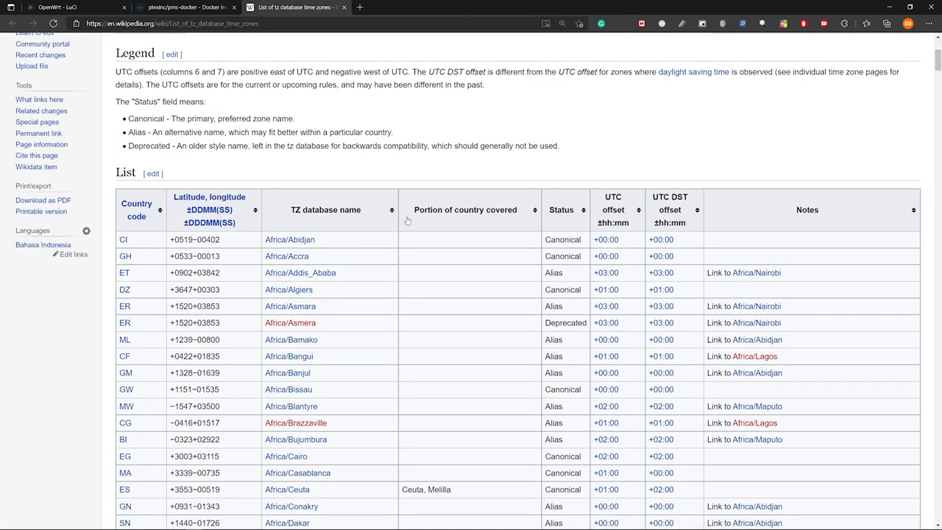
key(ctrl+f)
text(cx)
key(BackSpace)
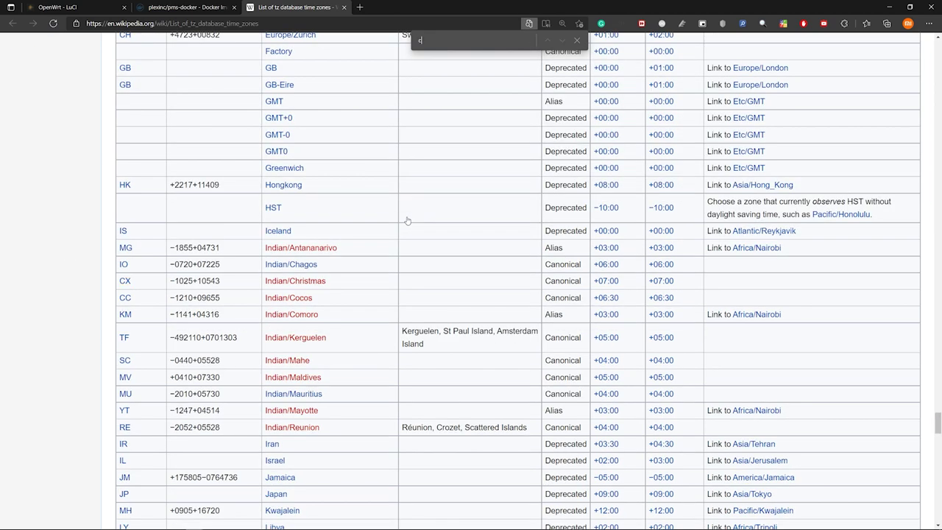
text(olombo)
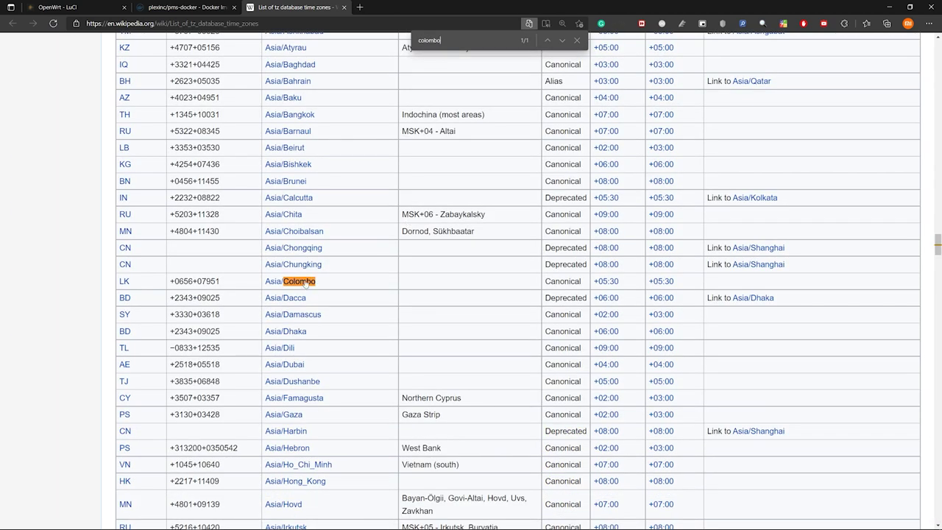
drag(335, 284, 265, 282)
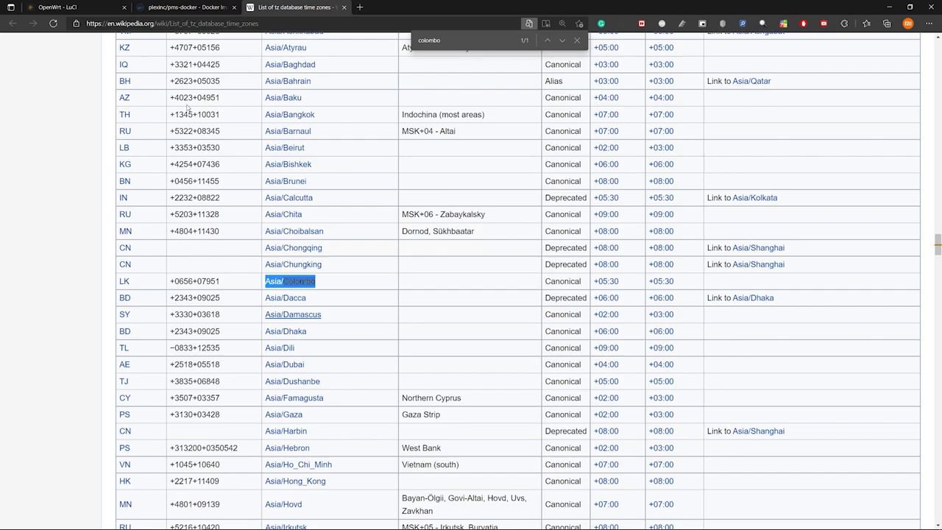
Add the TZ=Asia/Colombo environment variable, begin PLEX_CLAIM=, and copy the Plex claim code
click(63, 7)
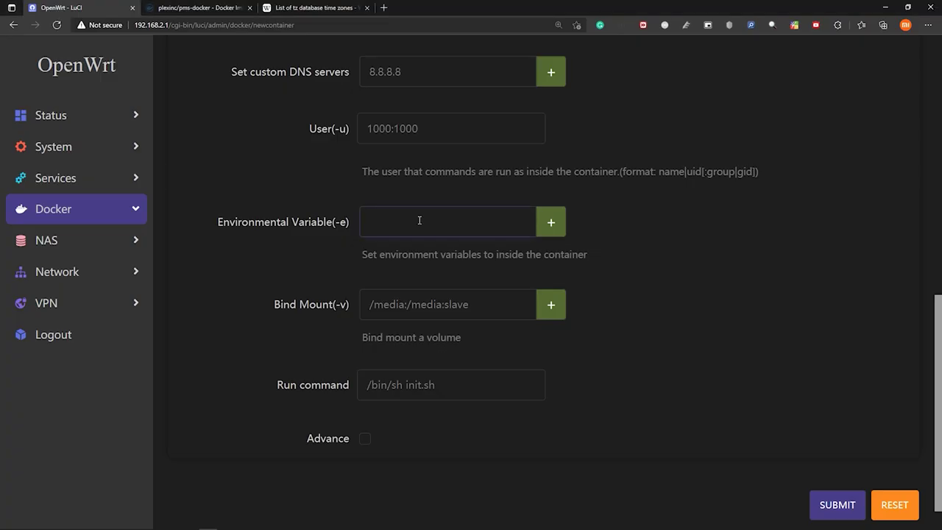
text(TZ=)
key(ctrl+v)
click(558, 228)
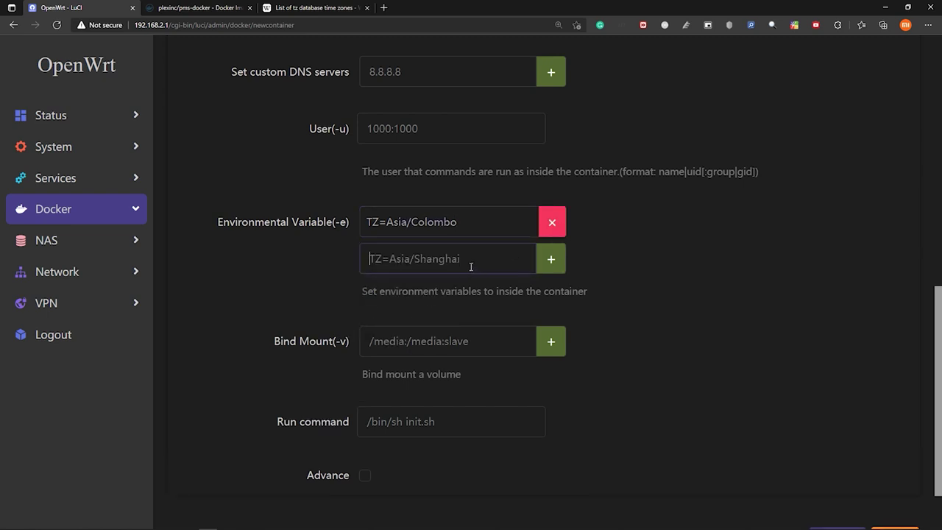
text(PLEX_CL)
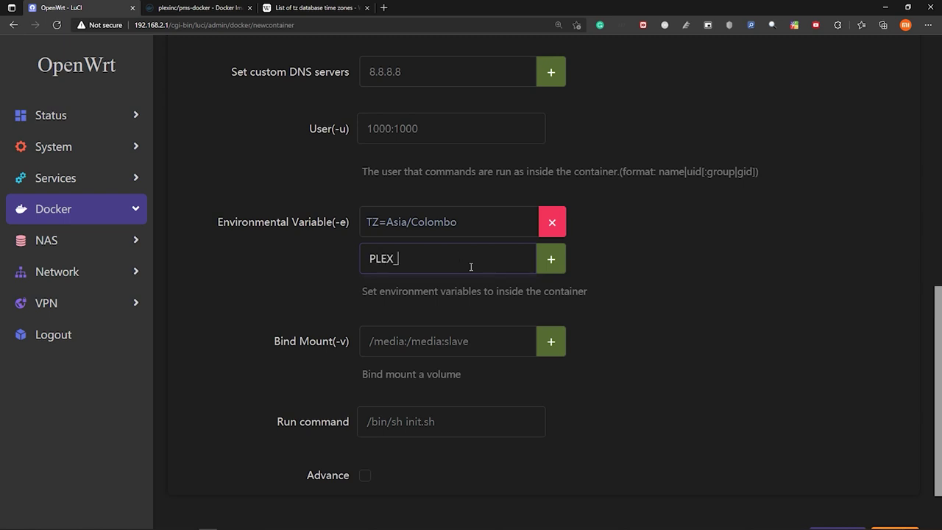
text(AIM=)
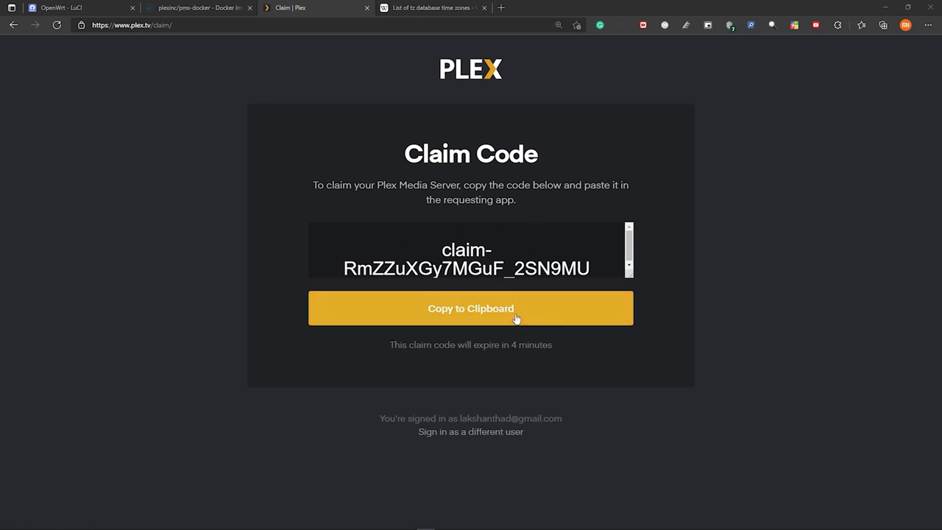
click(517, 317)
Complete the PLEX_CLAIM variable with the pasted claim code
click(88, 8)
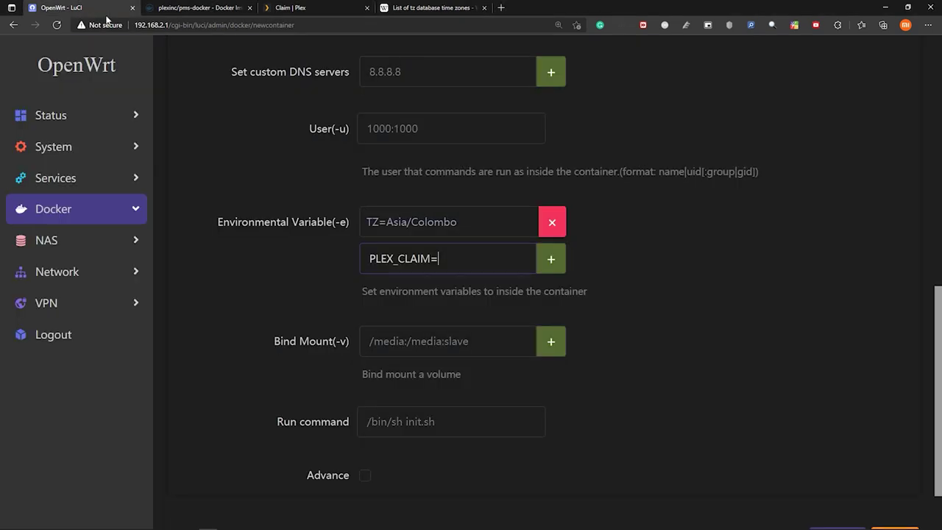
key(ctrl+v)
click(559, 268)
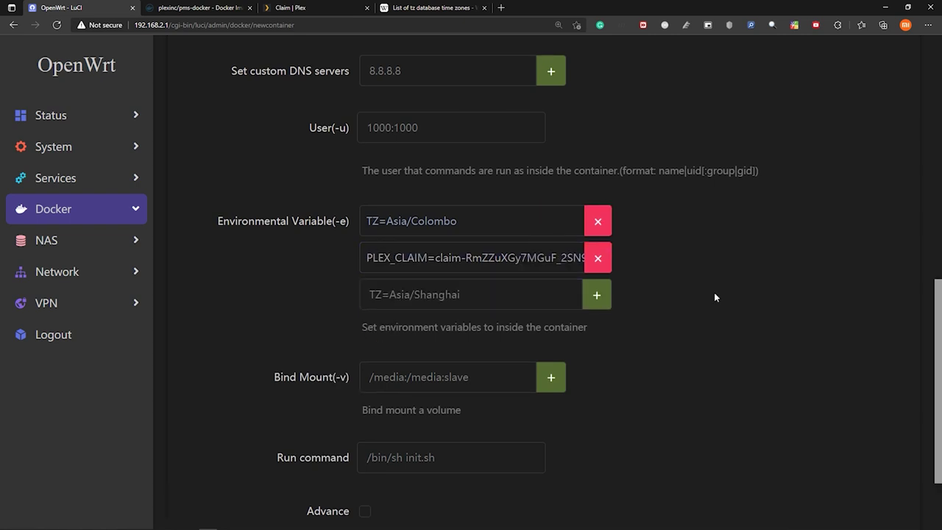
Add /plex/database:/config as a bind mount
scroll(297, 390, down, 2)
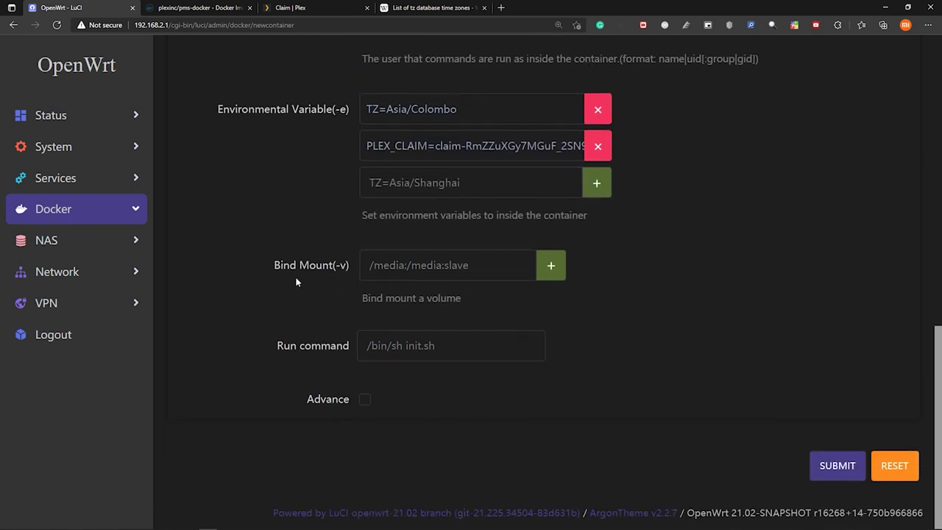
click(301, 269)
text(/plex/data)
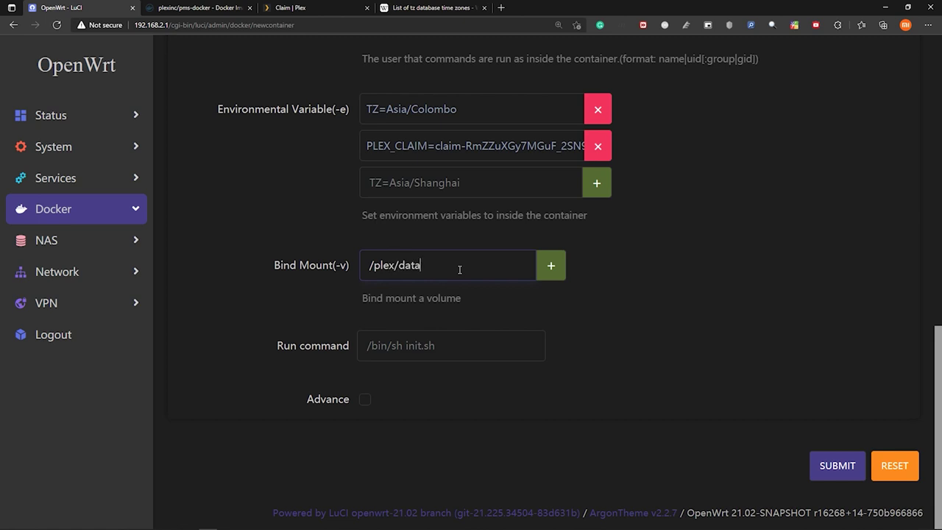
text(base:/config)
drag(483, 267, 364, 265)
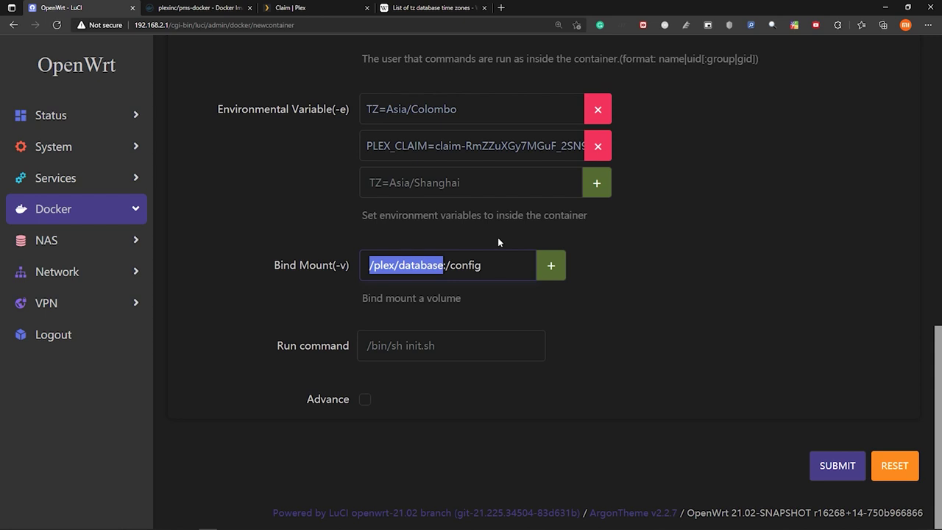
click(573, 273)
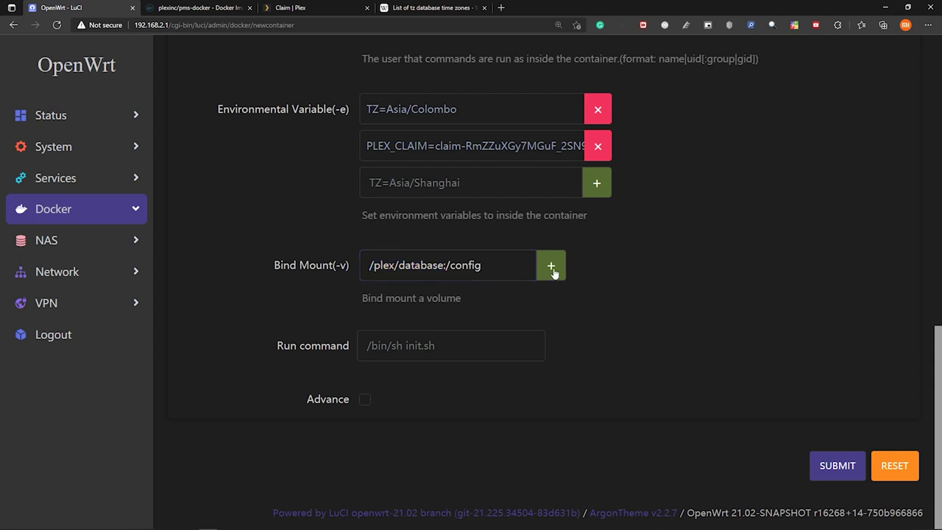
click(551, 267)
Add /plex/temp:/transcode and /plex/media:/data as bind mounts
click(456, 292)
text(/)
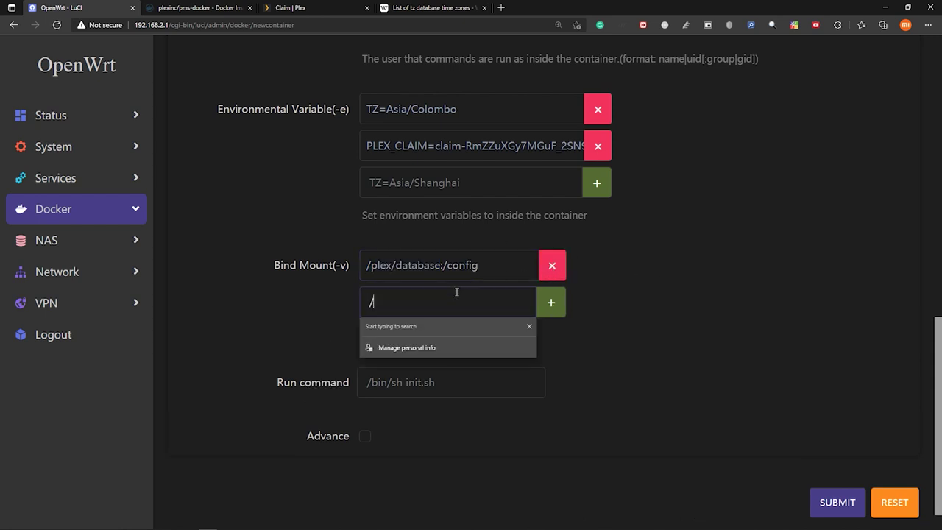
text(plex)
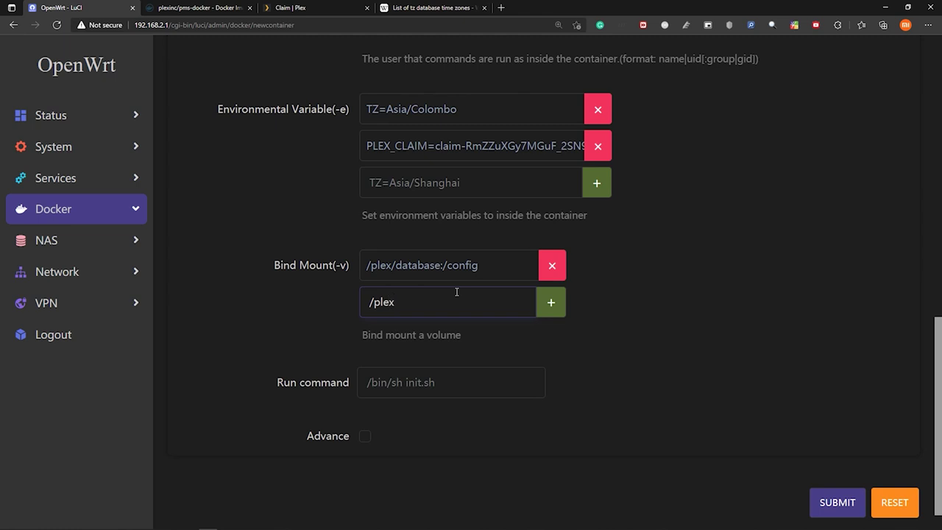
text(/temp:/transcode)
click(551, 302)
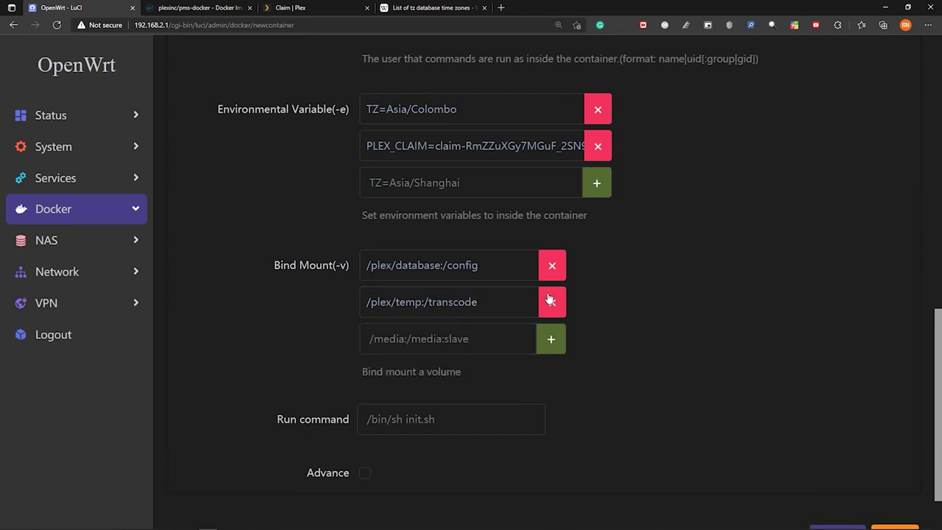
text(/ple)
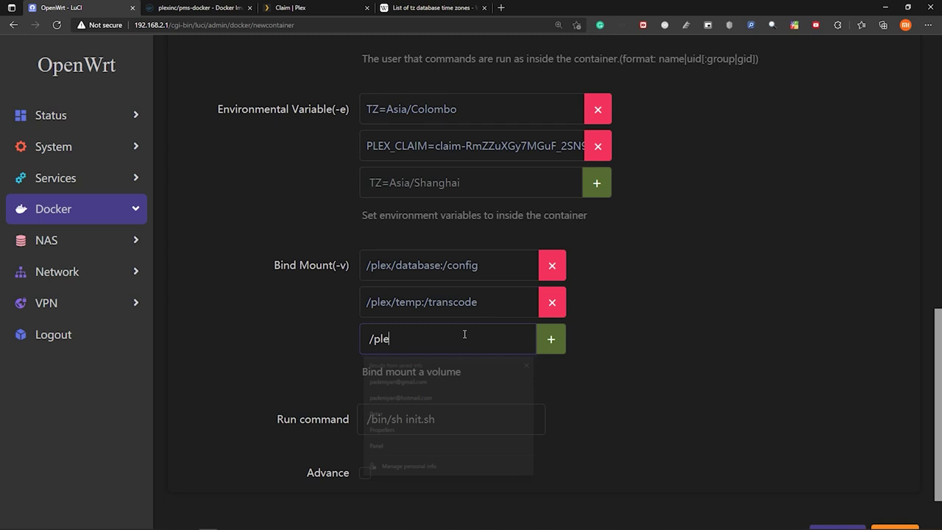
text(x/med)
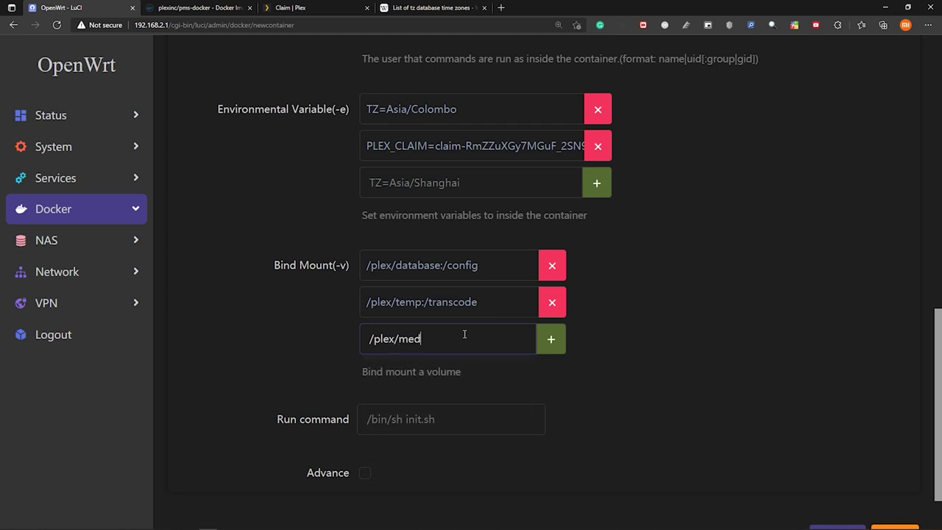
text(ia:/data)
click(546, 354)
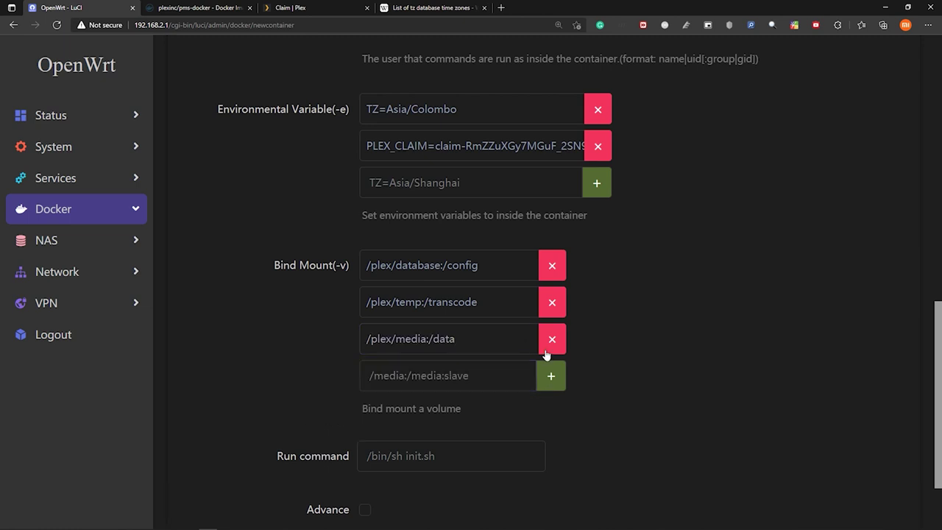
drag(426, 340, 365, 340)
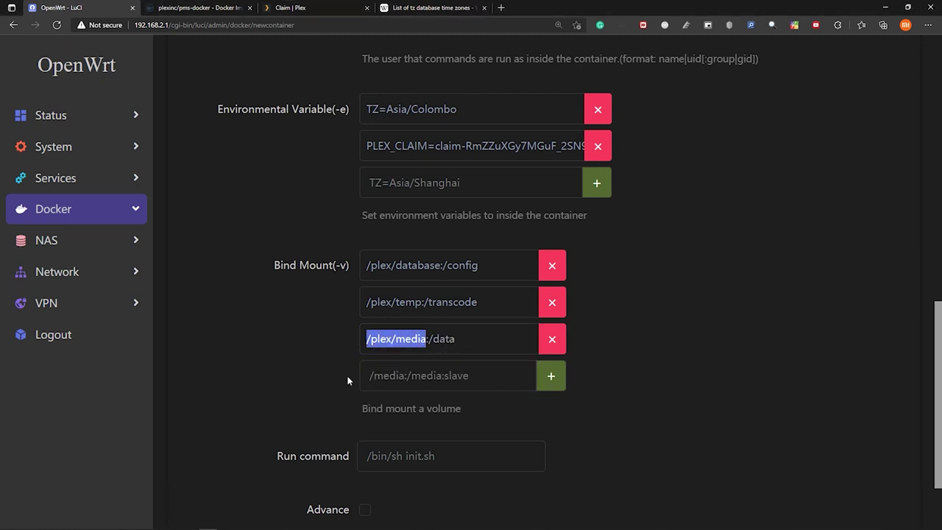
click(673, 344)
scroll(687, 337, down, 2)
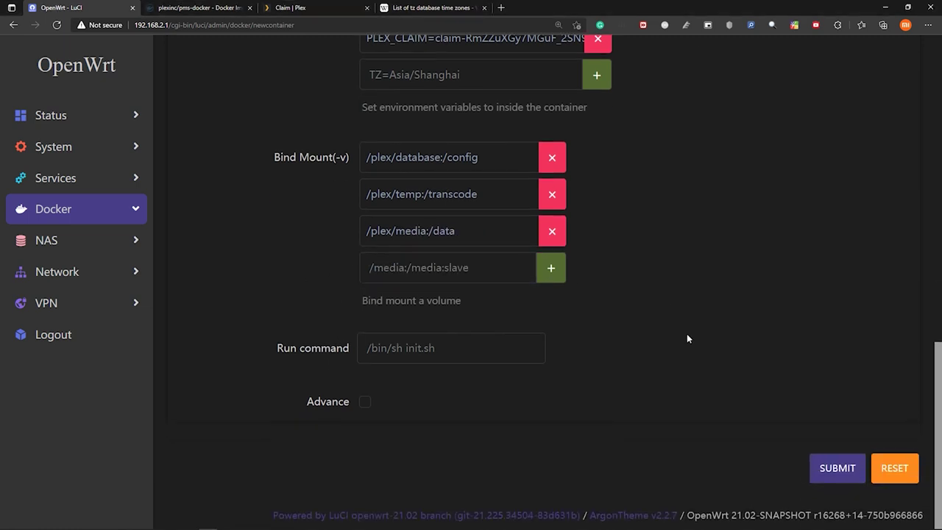
Create the plex container and start it from the Containers list
click(838, 465)
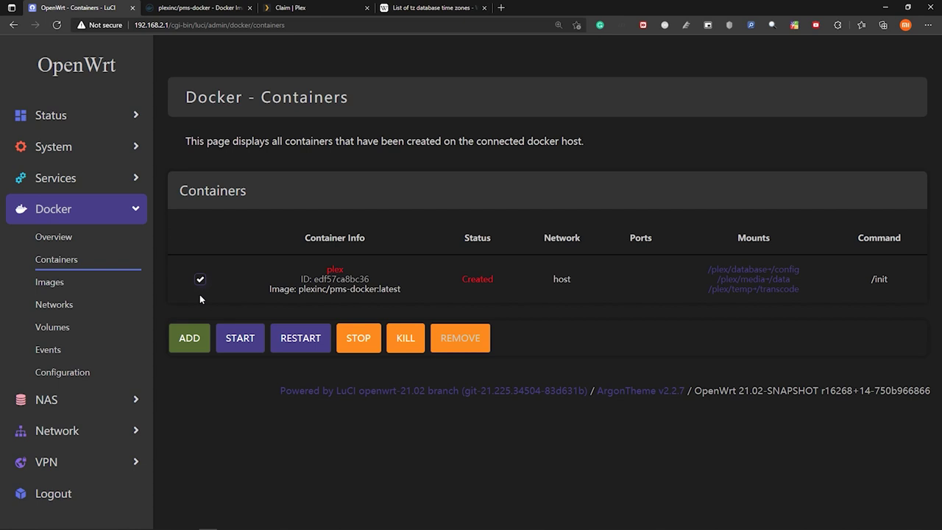
click(240, 346)
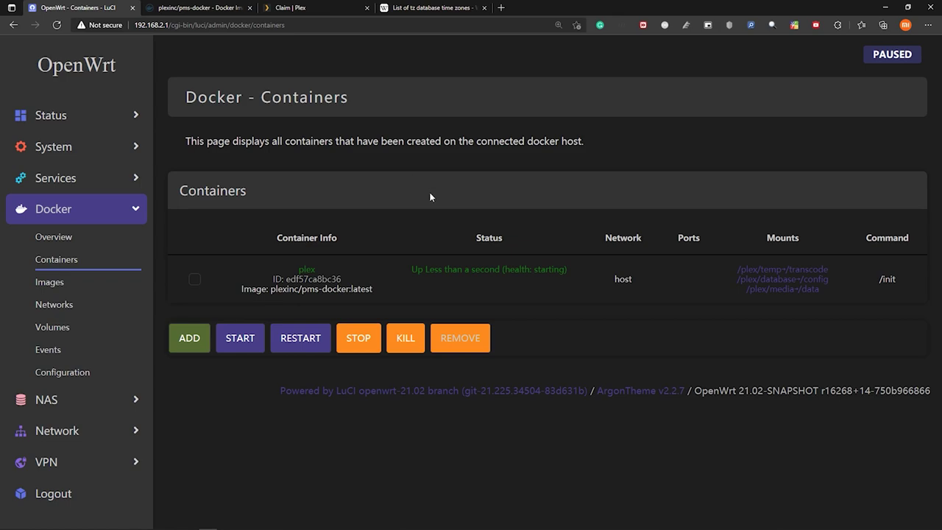
Load 192.168.2.1:32400/web in a new browser tab
click(501, 8)
text(192)
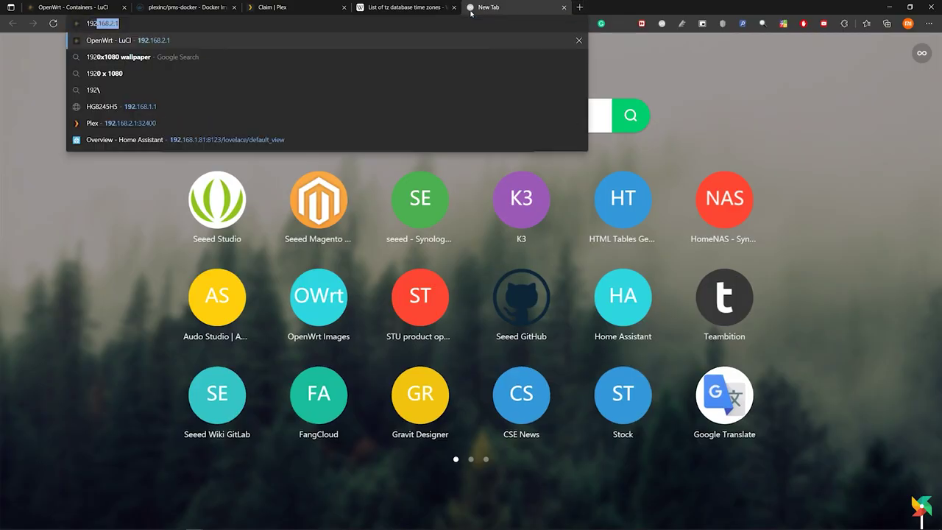
text(.168)
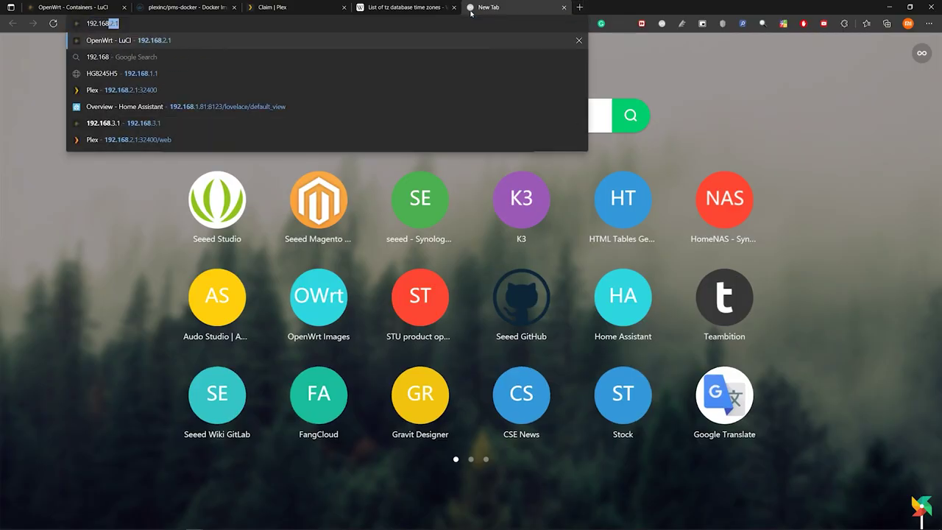
text(.2.1)
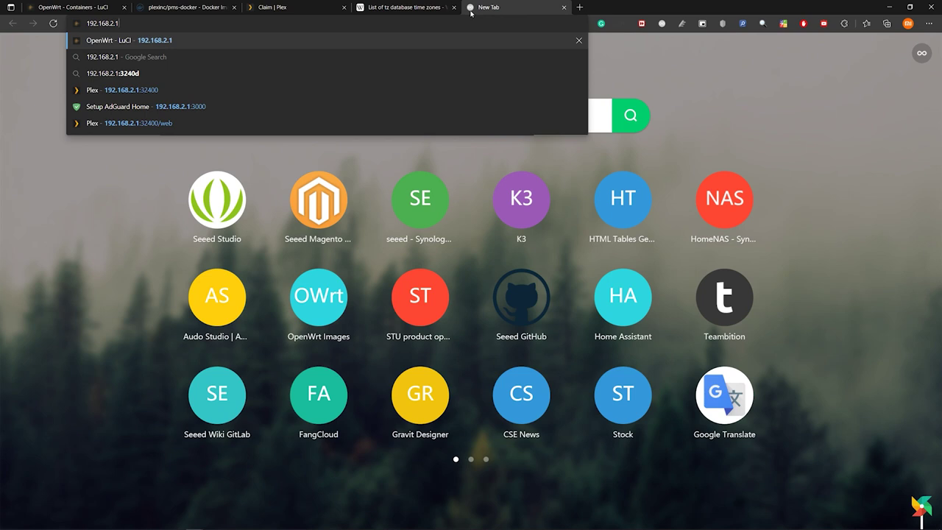
text(:)
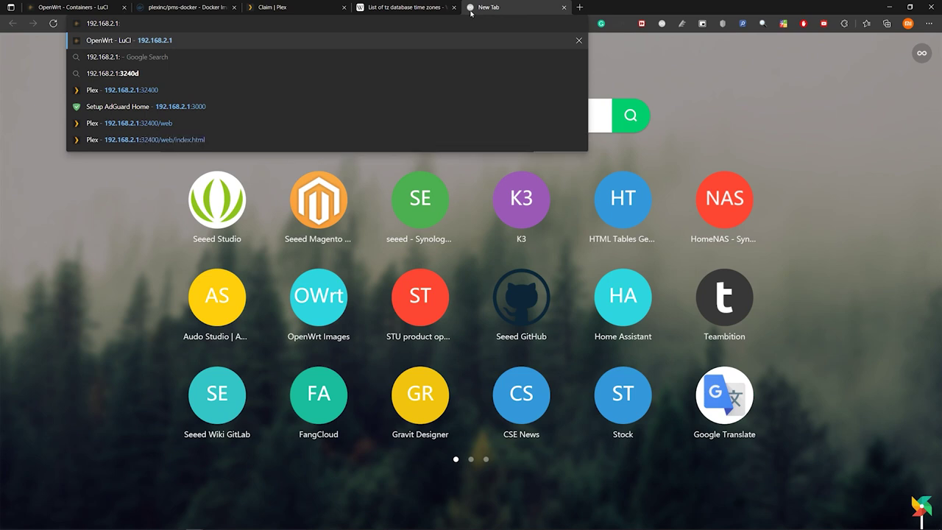
text(32400)
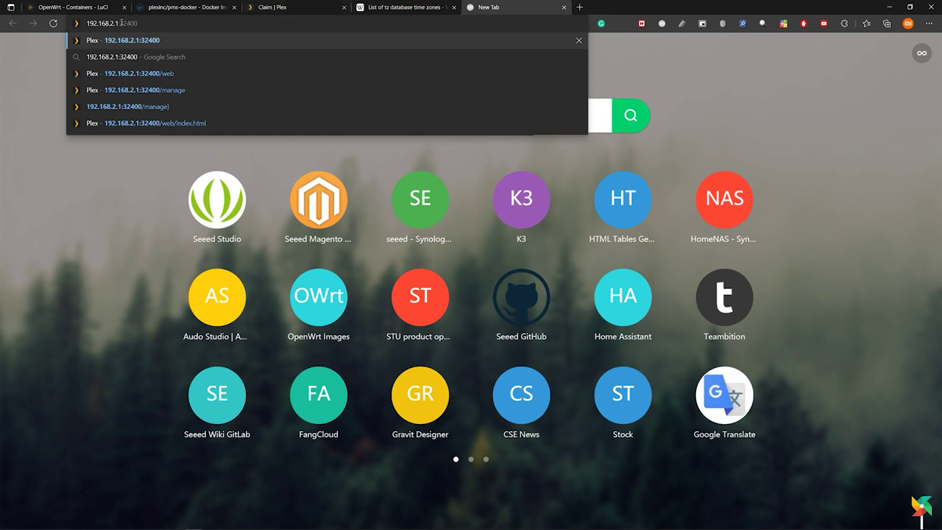
drag(121, 22, 207, 32)
click(177, 23)
text(/web)
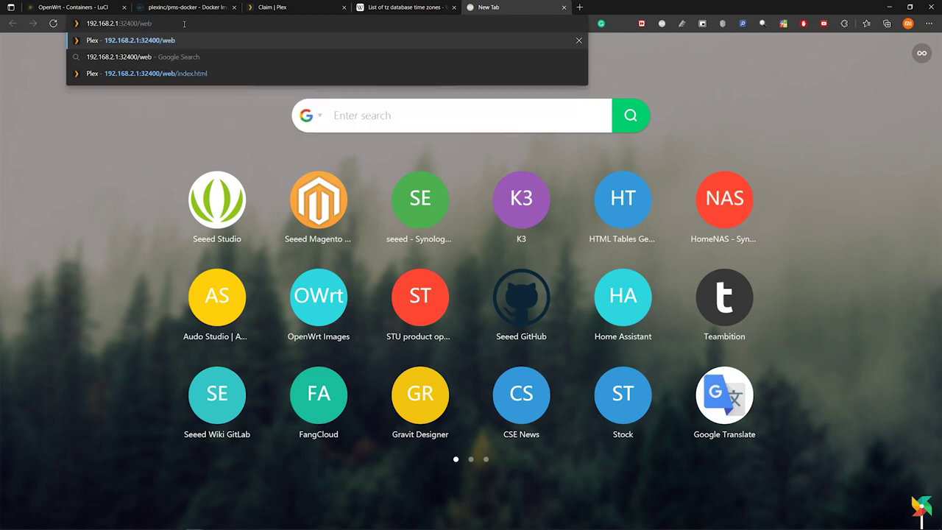
key(Return)
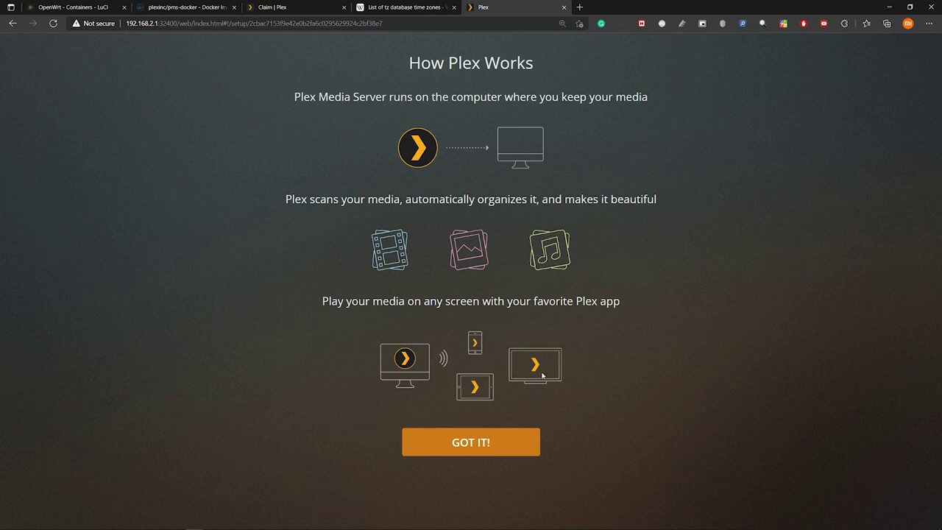
Dismiss the Plex intro and Plex Pass offer, keeping OpenWrt as the server name
click(507, 452)
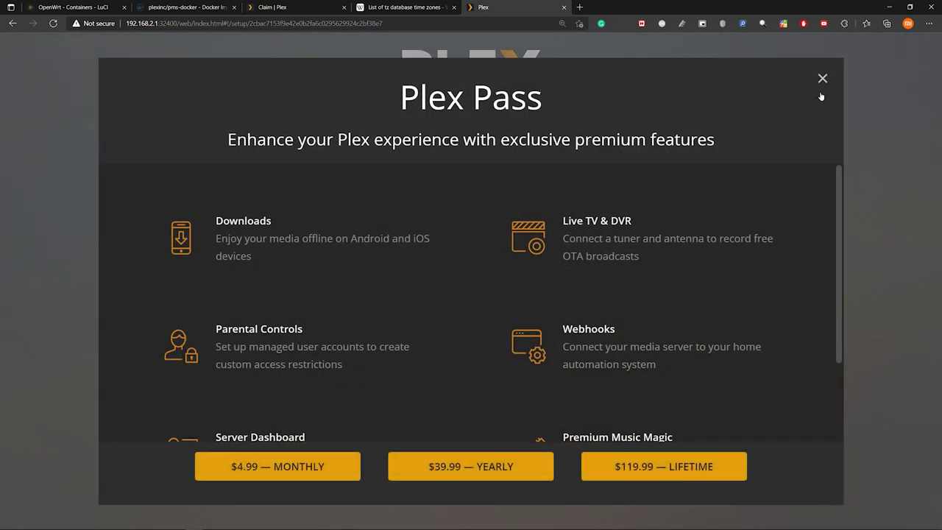
click(822, 78)
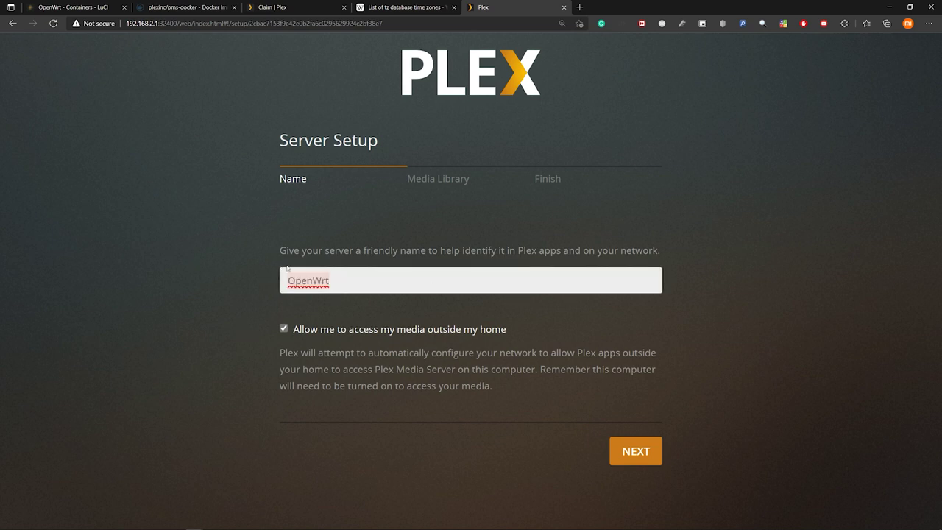
key(Tab)
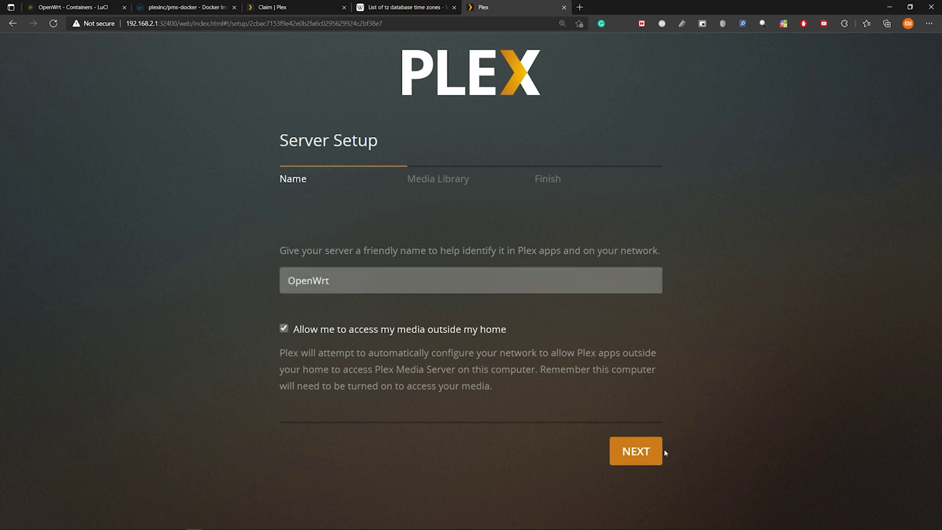
click(659, 451)
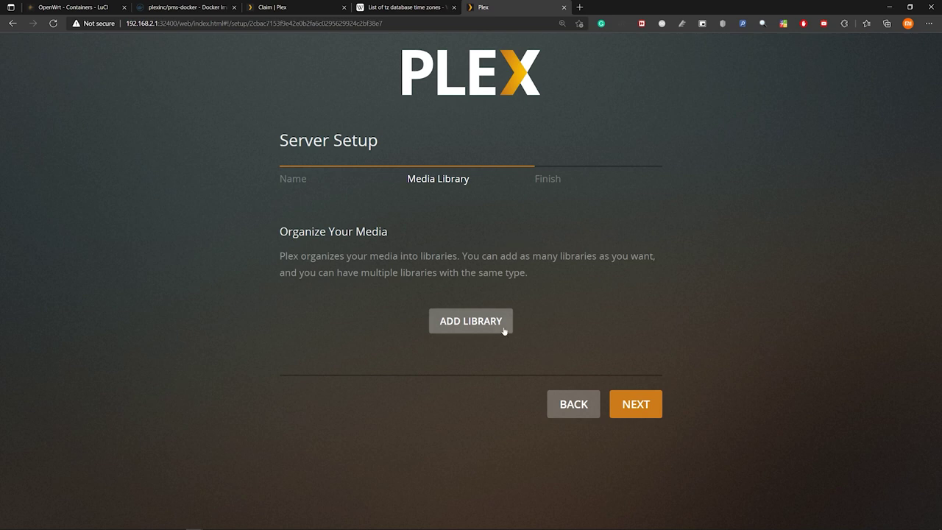
Add a Movies library using the /data folder and finish the server setup
click(505, 330)
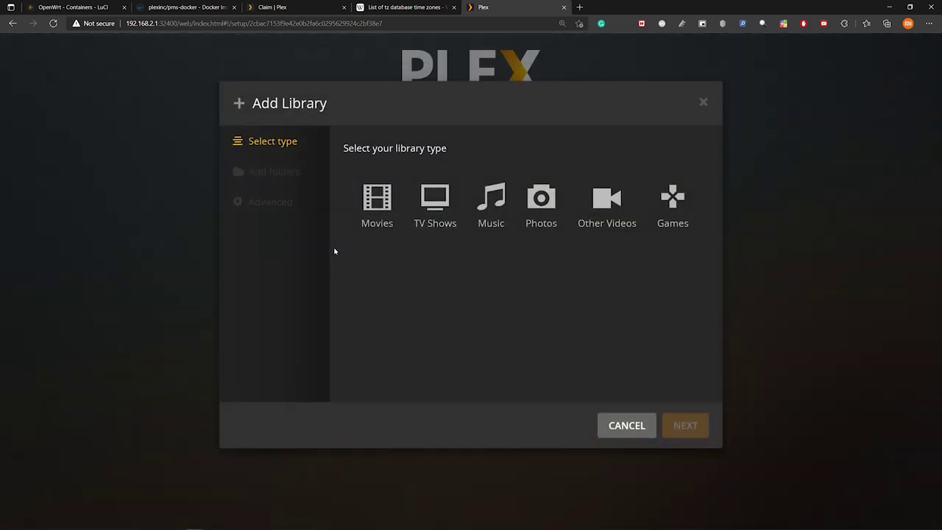
click(381, 217)
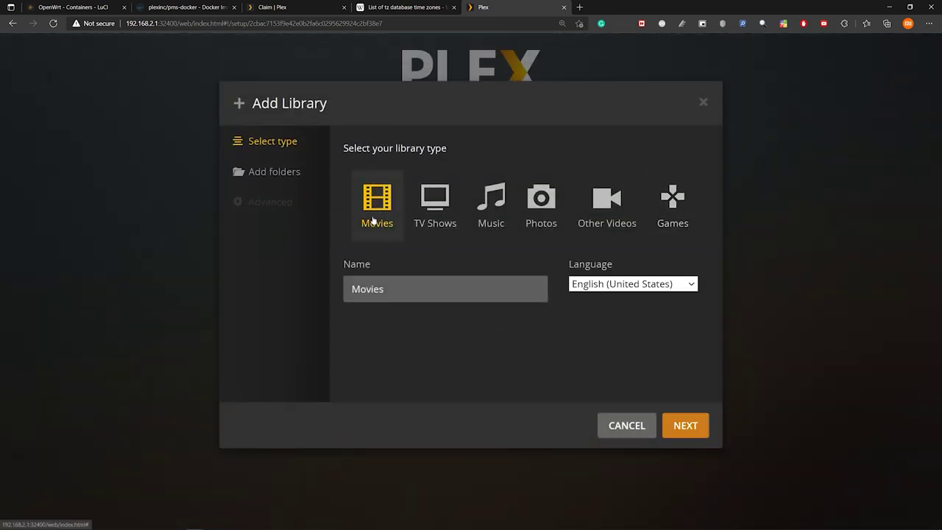
click(685, 427)
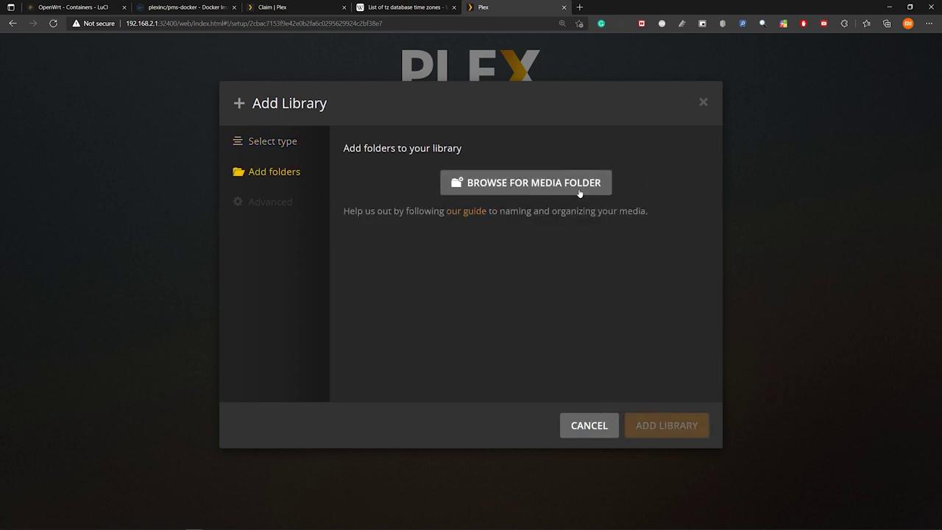
click(581, 190)
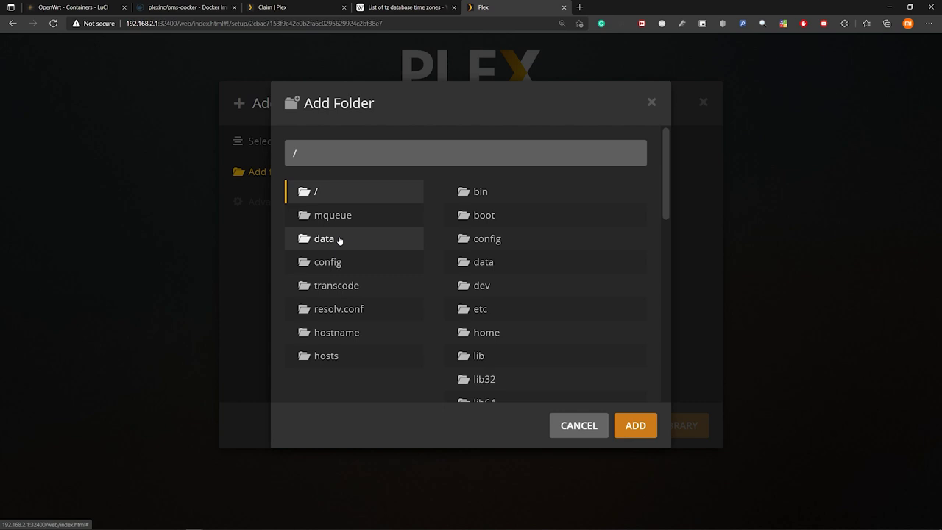
click(340, 240)
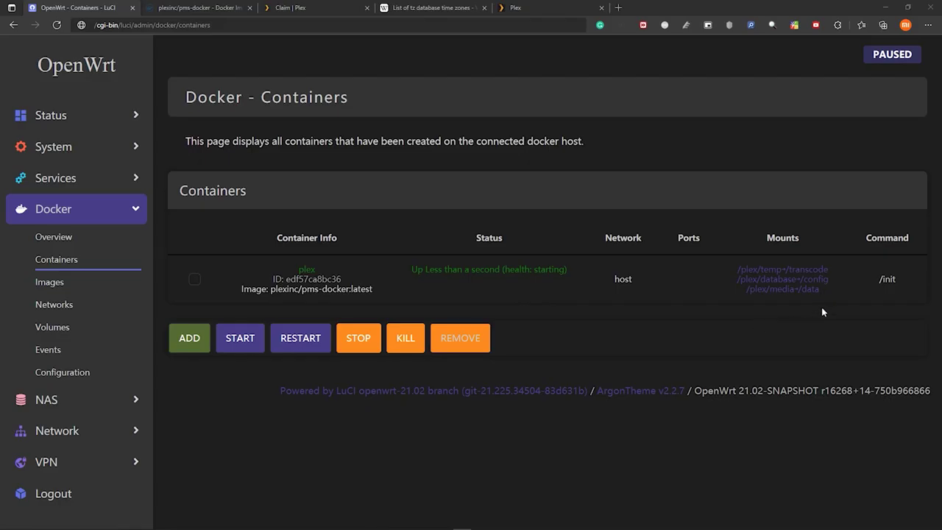
drag(824, 290, 736, 305)
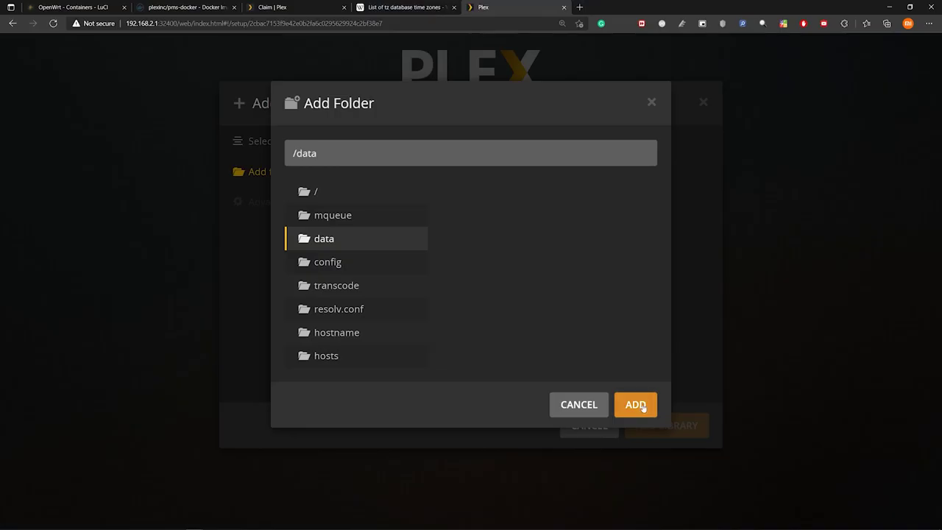
click(632, 405)
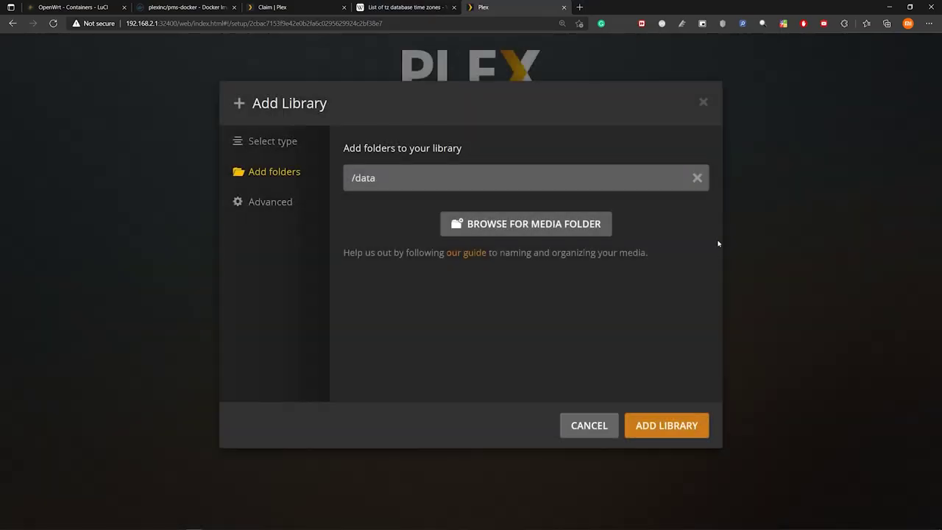
click(693, 433)
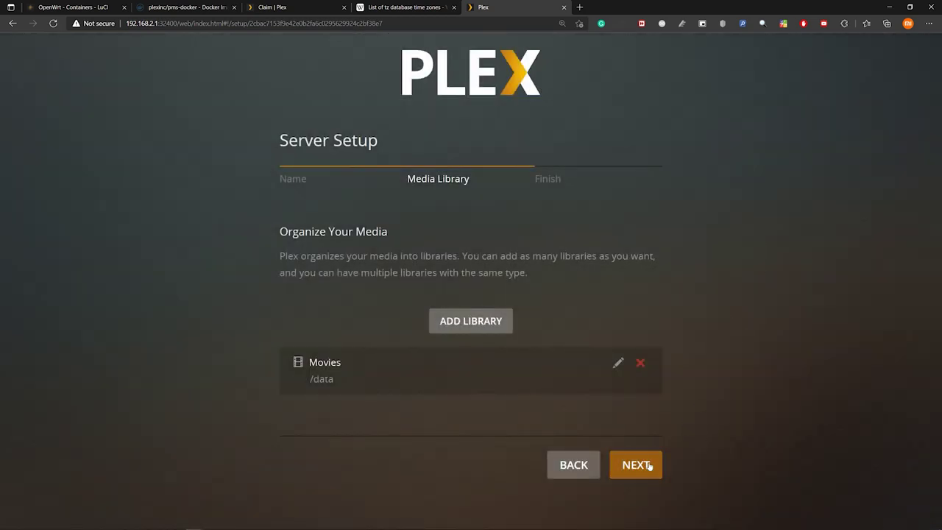
click(636, 464)
click(653, 449)
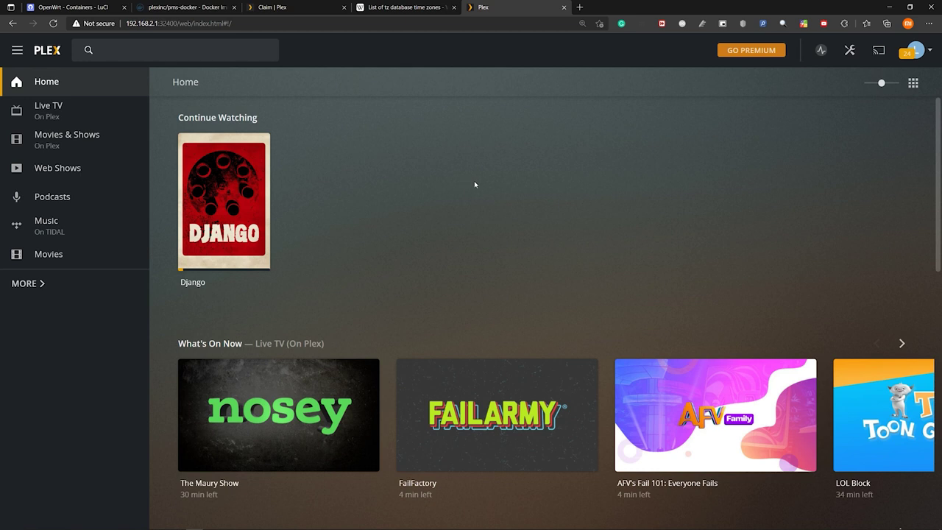
Return to the OpenWrt Containers tab to check that the plex container is healthy
click(108, 7)
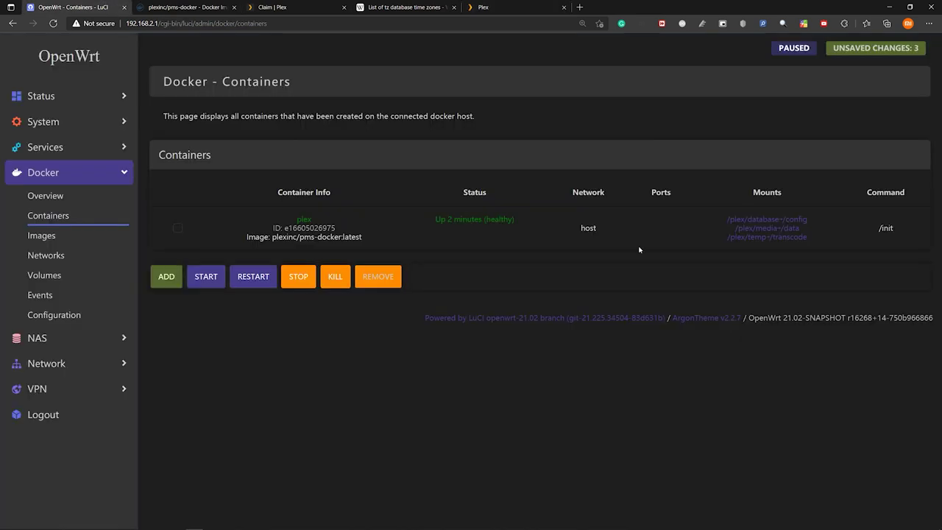
Go to Services > Network Shares and add a new shared directory entry
click(104, 150)
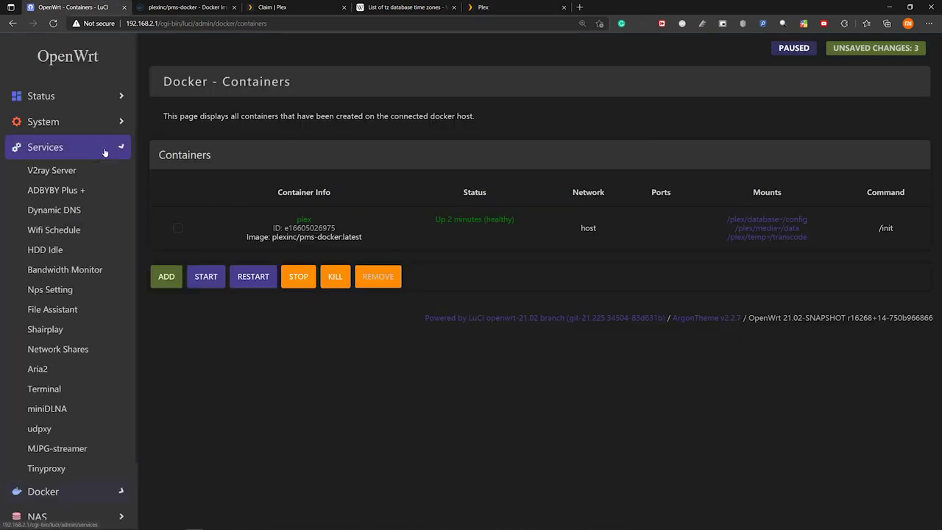
click(90, 350)
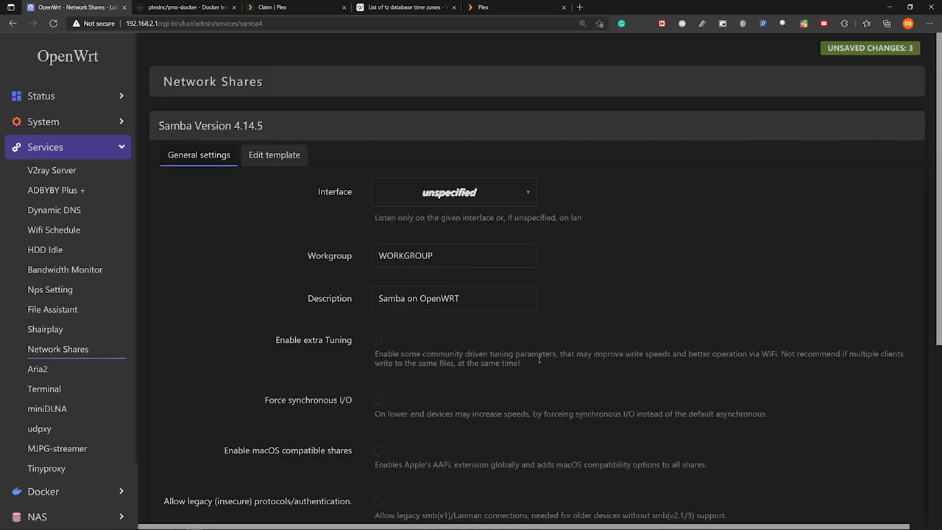
scroll(699, 256, down, 3)
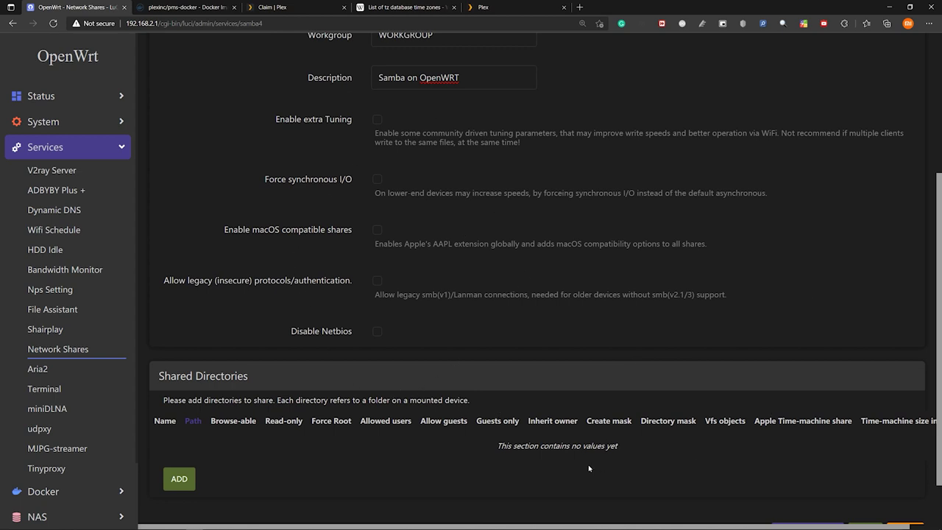
scroll(515, 456, down, 2)
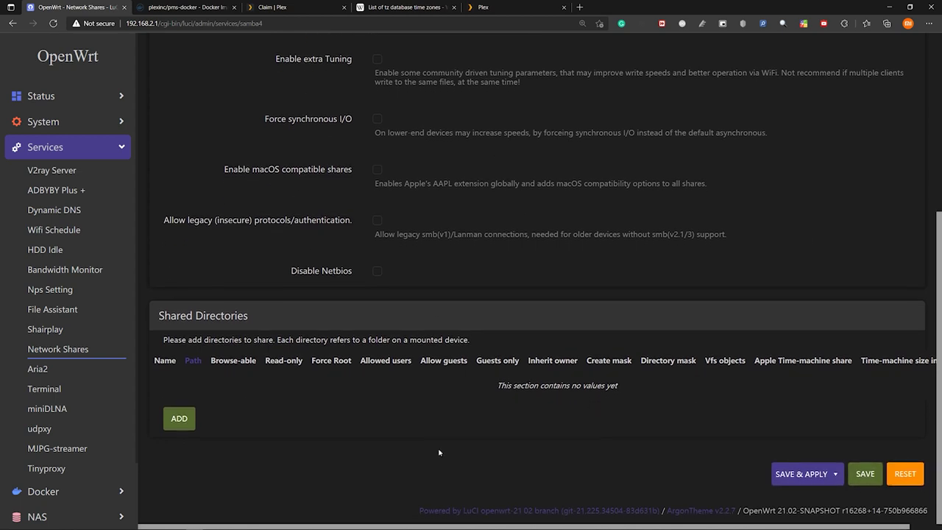
click(180, 426)
Name the share plex with path /plex, enable Force Root, and save & apply
key(ctrl+minus)
key(ctrl+minus)
click(146, 415)
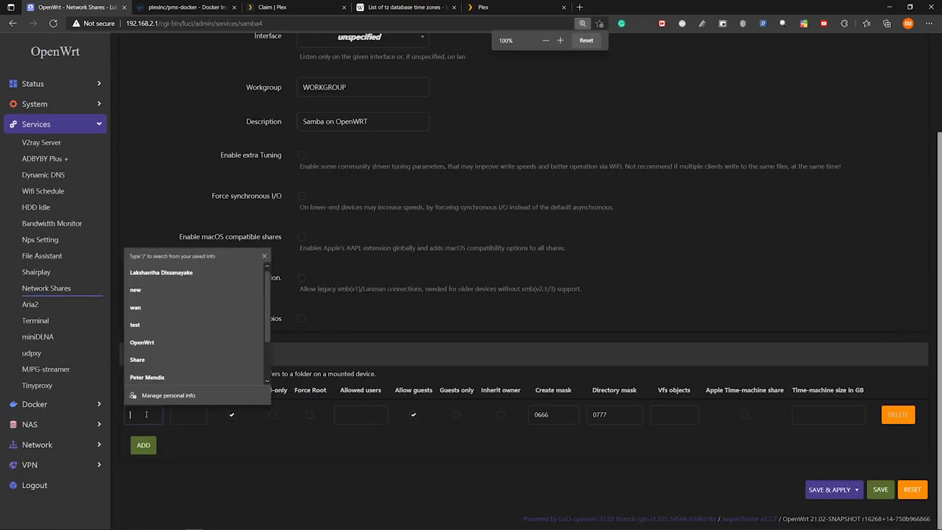
text(pl)
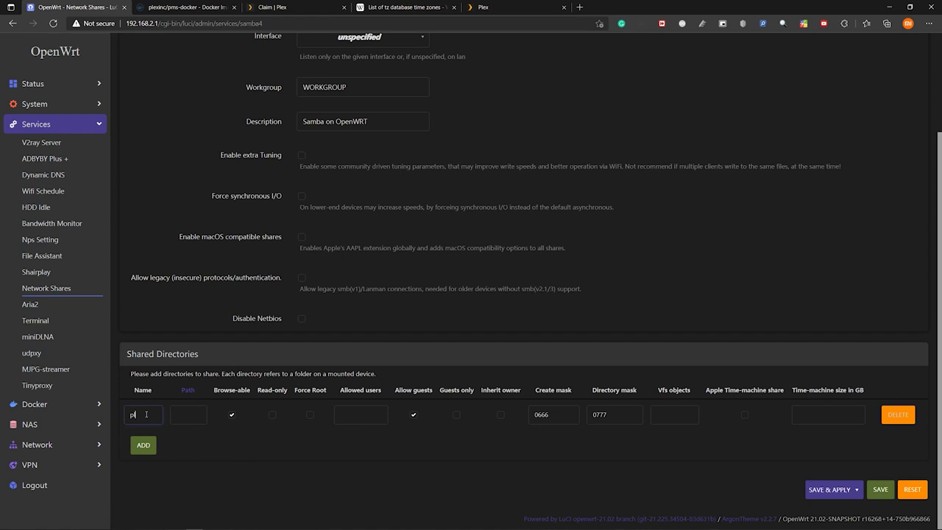
text(ex)
click(194, 417)
text(/)
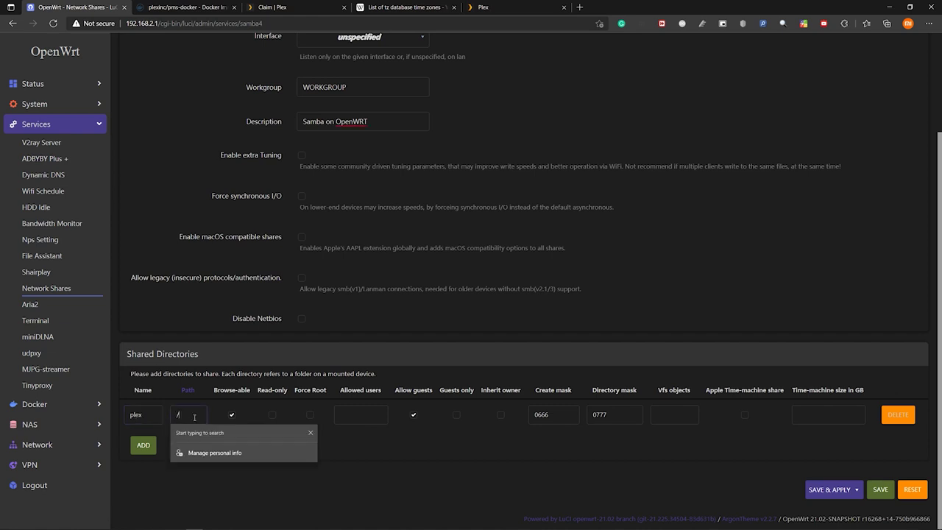
text(plex)
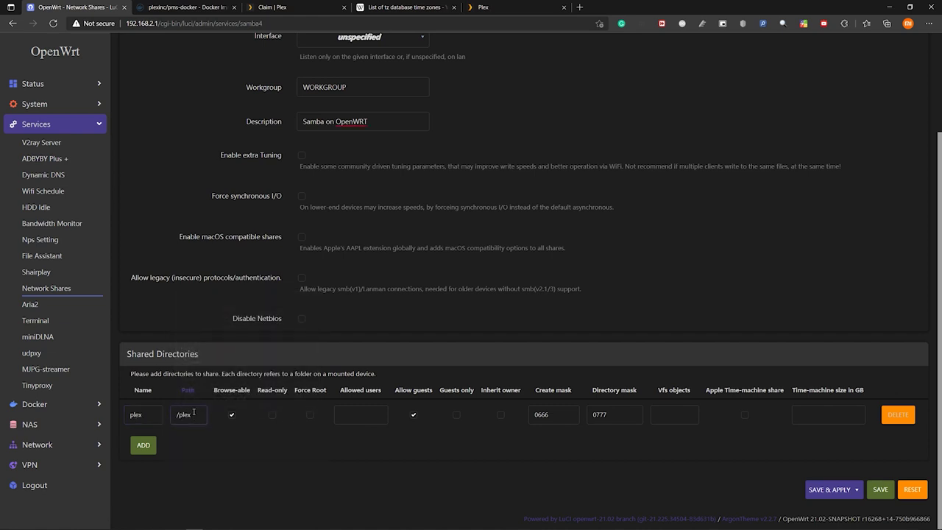
drag(194, 413, 158, 403)
click(199, 421)
triple_click(200, 415)
click(196, 415)
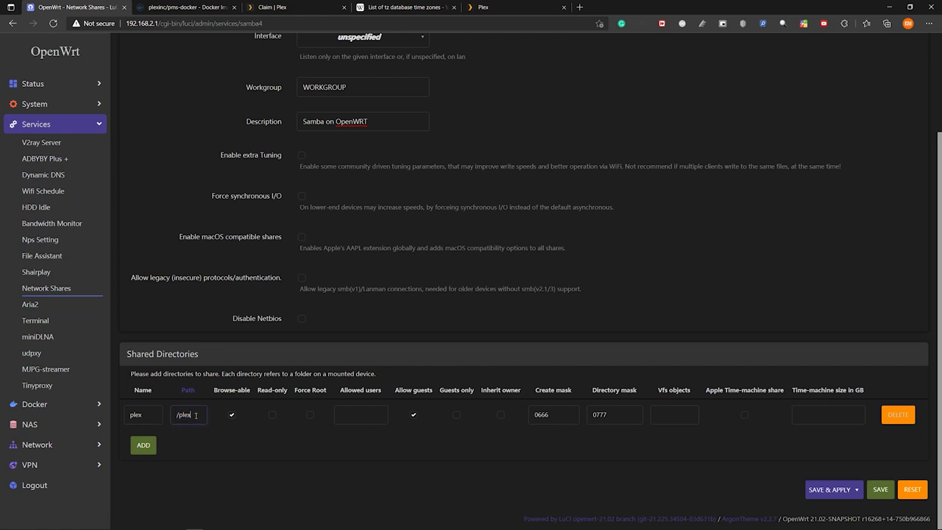
click(310, 415)
click(827, 492)
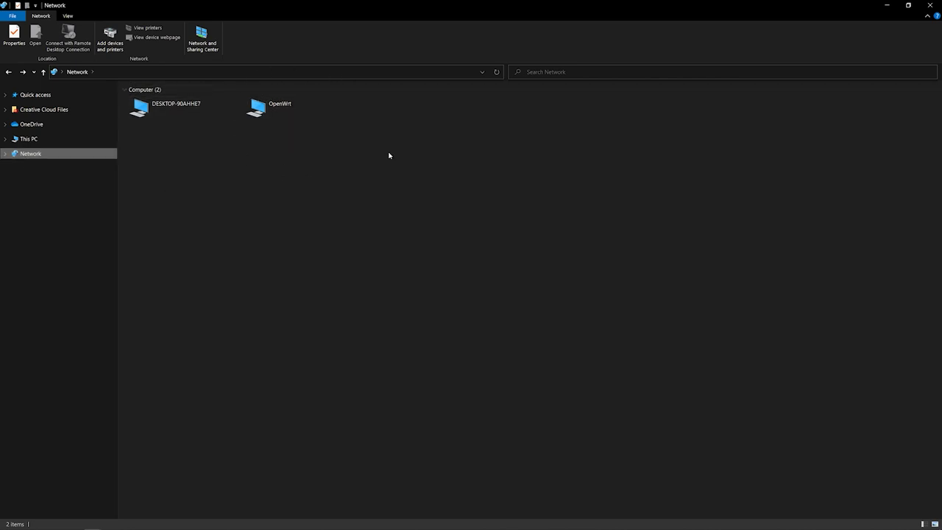
Browse Network > OpenWrt > plex to the empty media folder
double_click(296, 114)
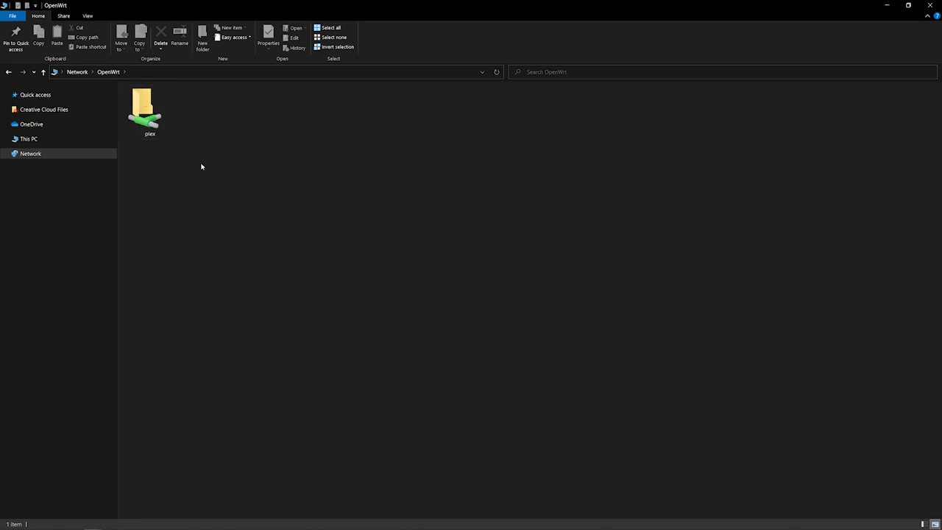
double_click(147, 111)
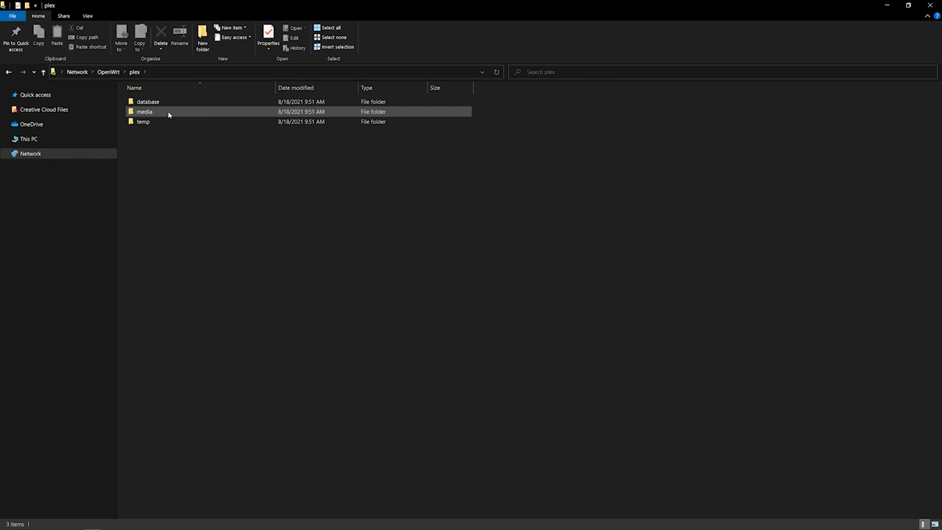
double_click(169, 114)
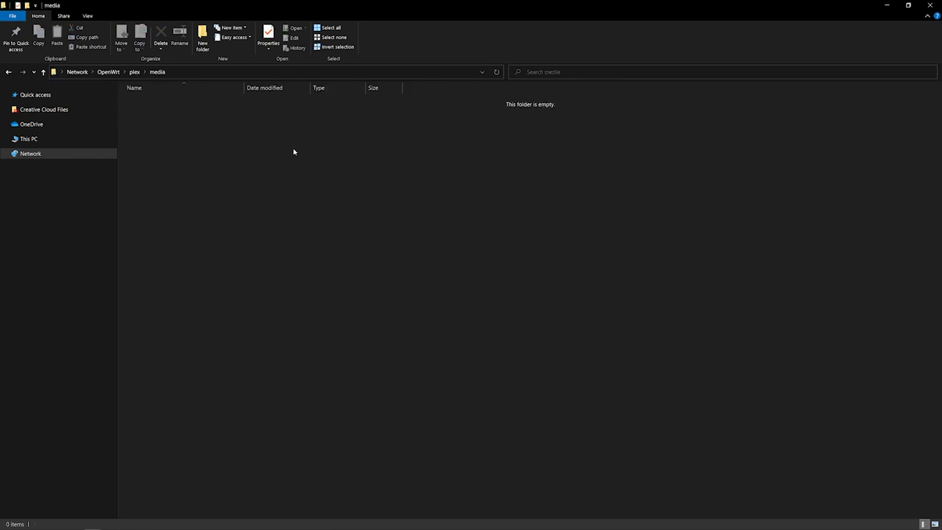
Copy Black Widow 2021 - 1080p from Downloads and paste it into the media folder
key(alt+Tab)
click(455, 245)
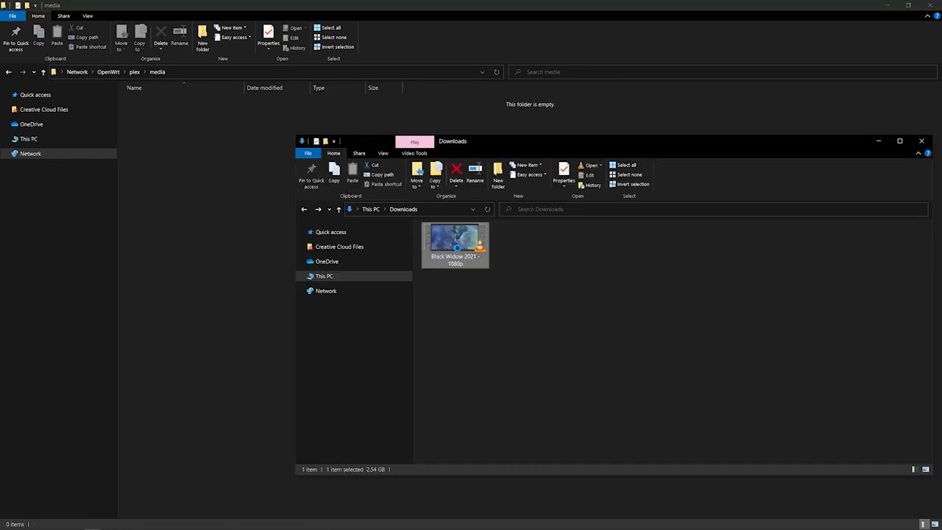
right_click(456, 247)
click(501, 475)
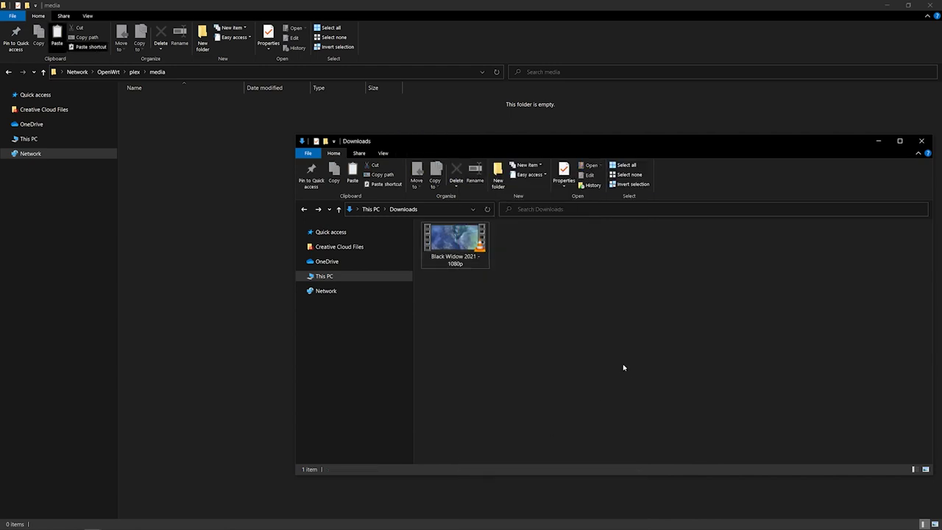
click(228, 202)
right_click(229, 149)
click(281, 209)
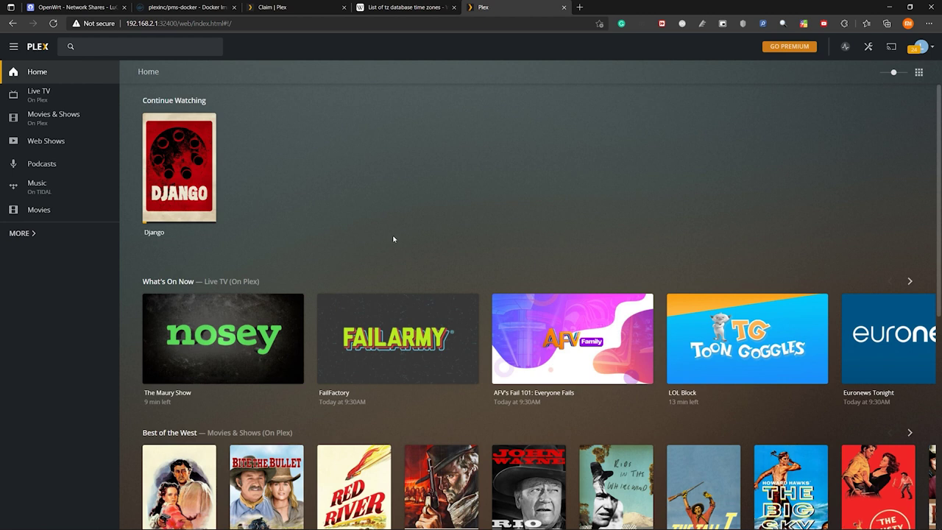
Expand the sidebar and open the Movies library pinned under the OPENWRT server
click(34, 234)
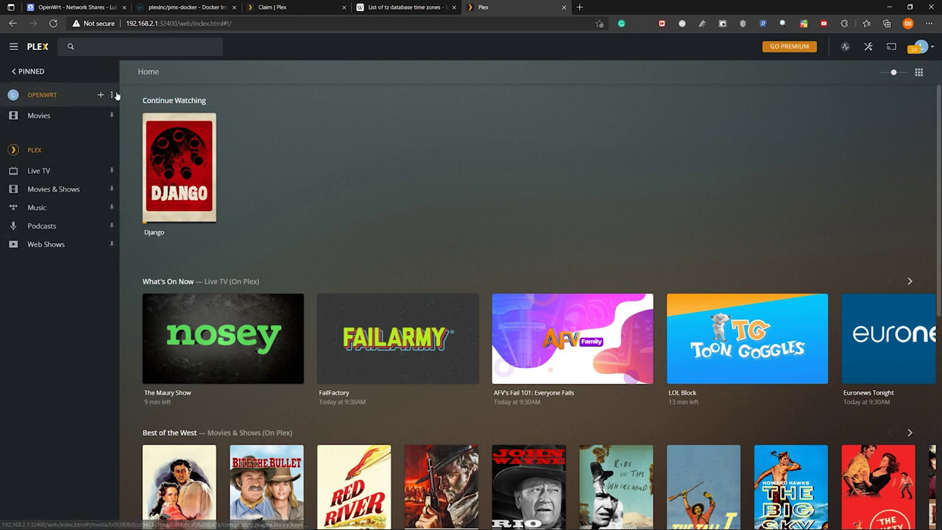
click(112, 96)
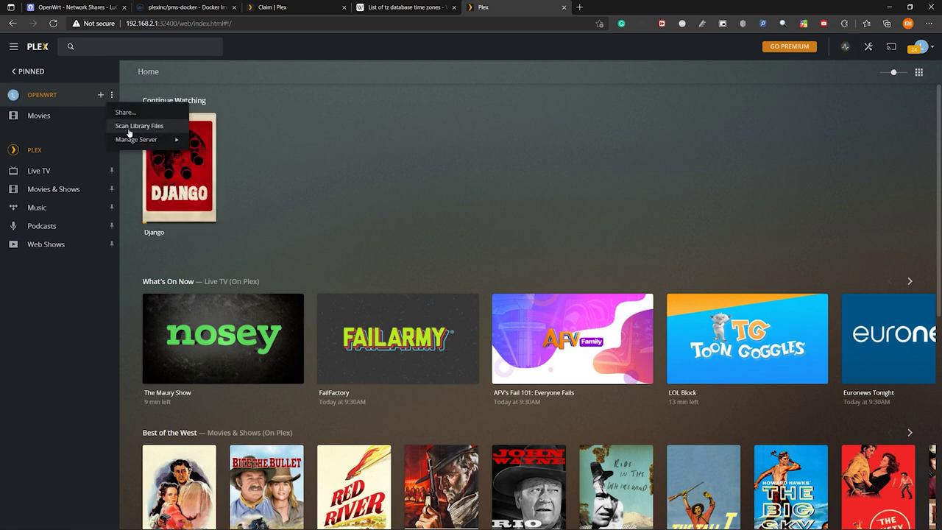
click(50, 118)
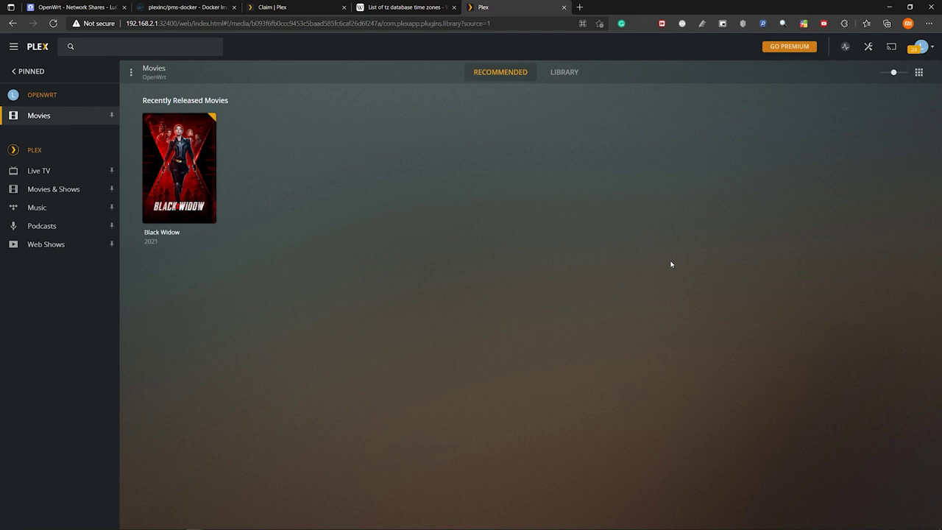
Load plex.tv in a new browser tab
click(579, 7)
text(plex.)
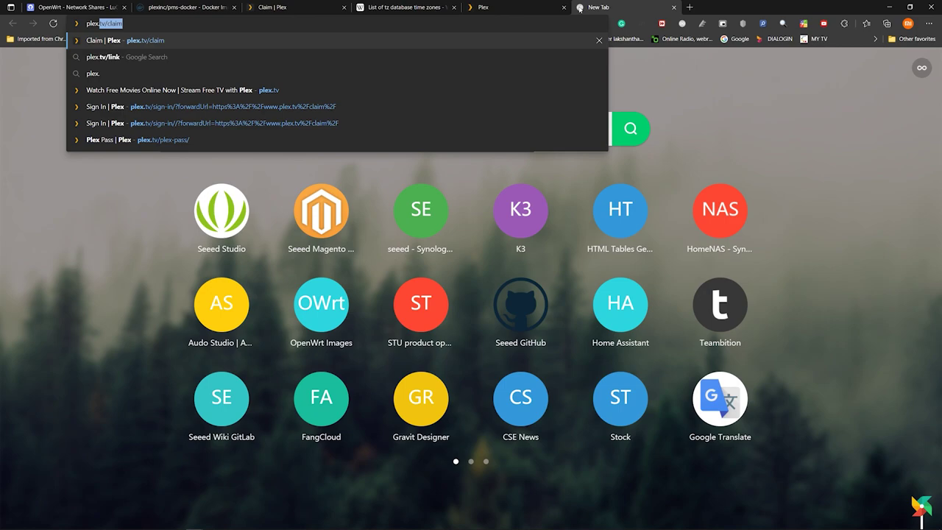
text(tv)
key(Return)
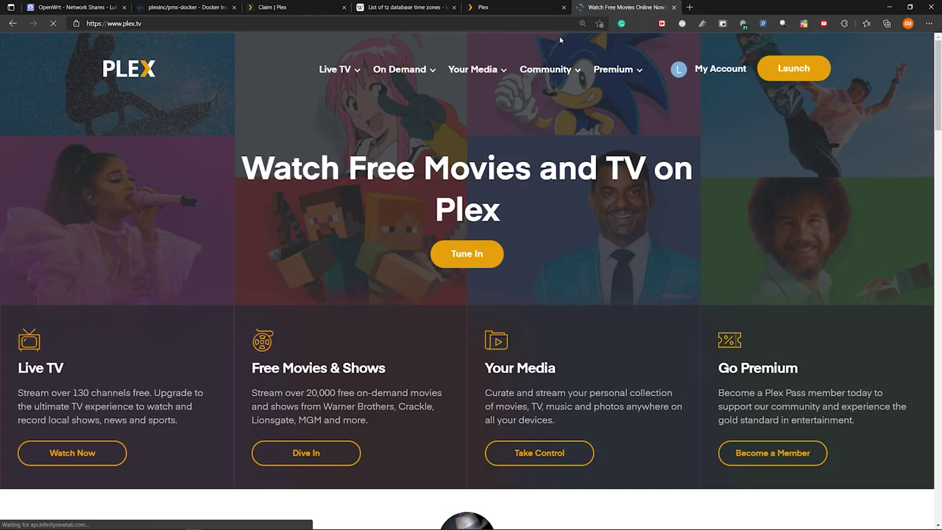
Go to Download Plex and browse the Apps & Devices platform list, keeping Windows selected
mouse_move(498, 69)
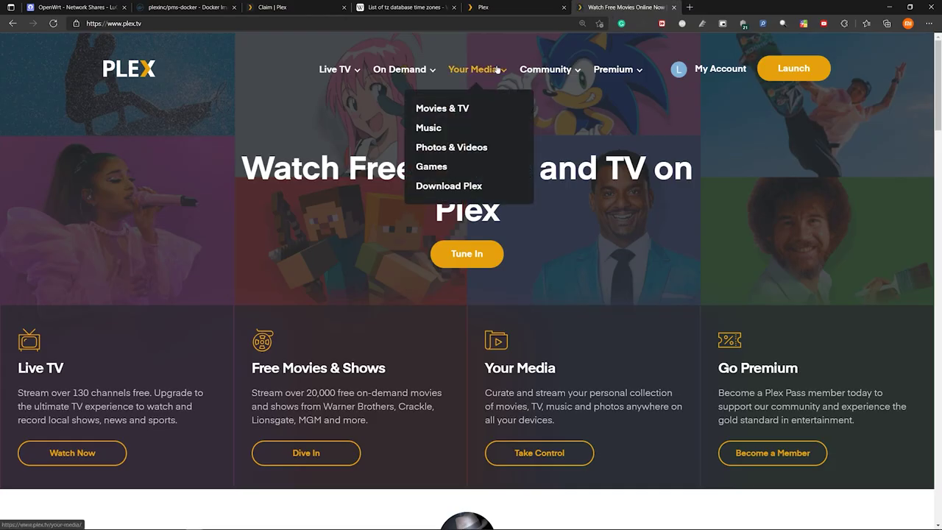
click(465, 190)
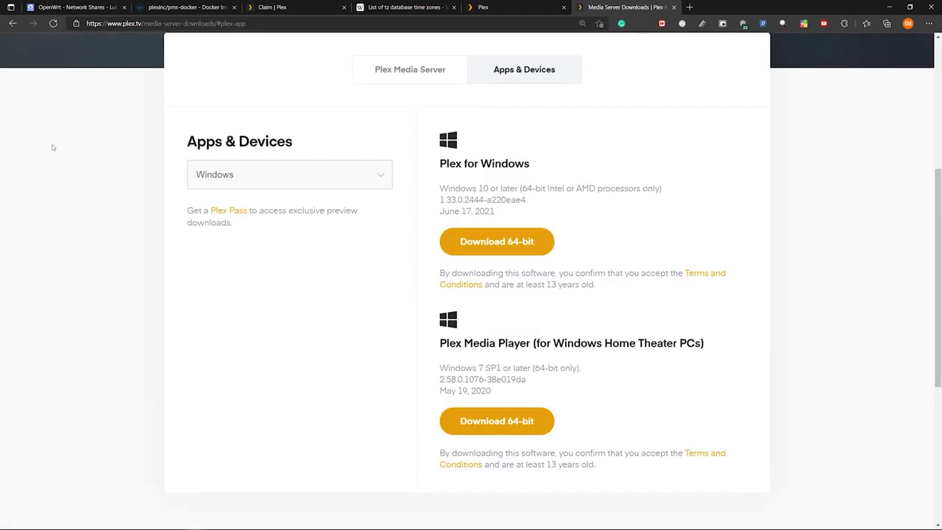
drag(178, 140, 312, 150)
click(366, 179)
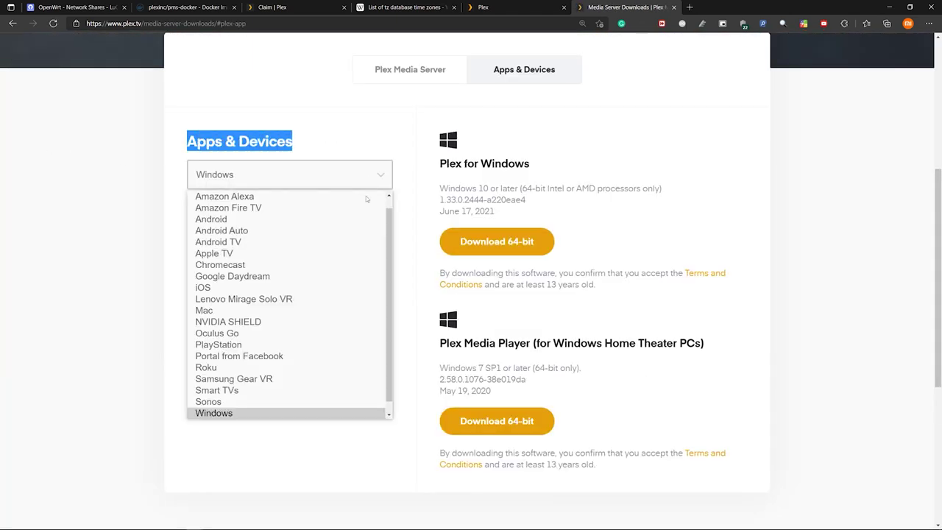
scroll(334, 278, up, 1)
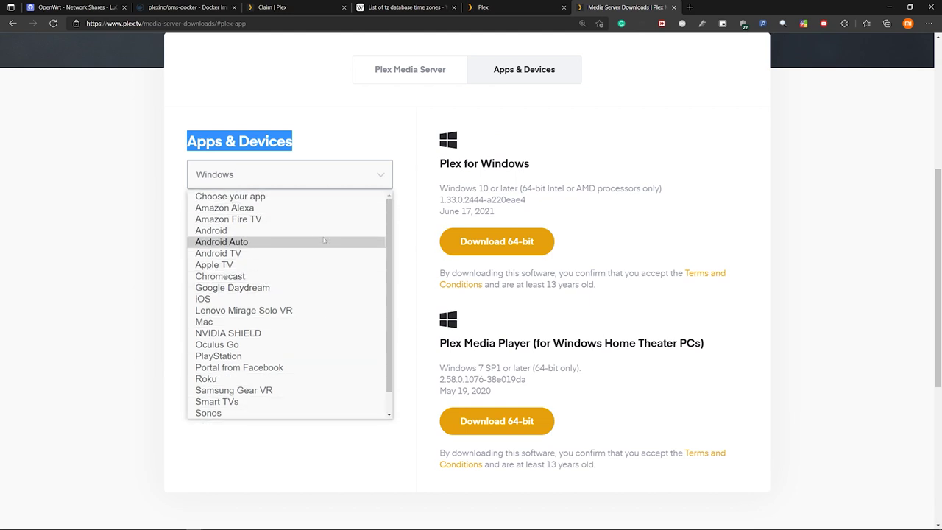
scroll(328, 257, down, 1)
scroll(318, 243, up, 1)
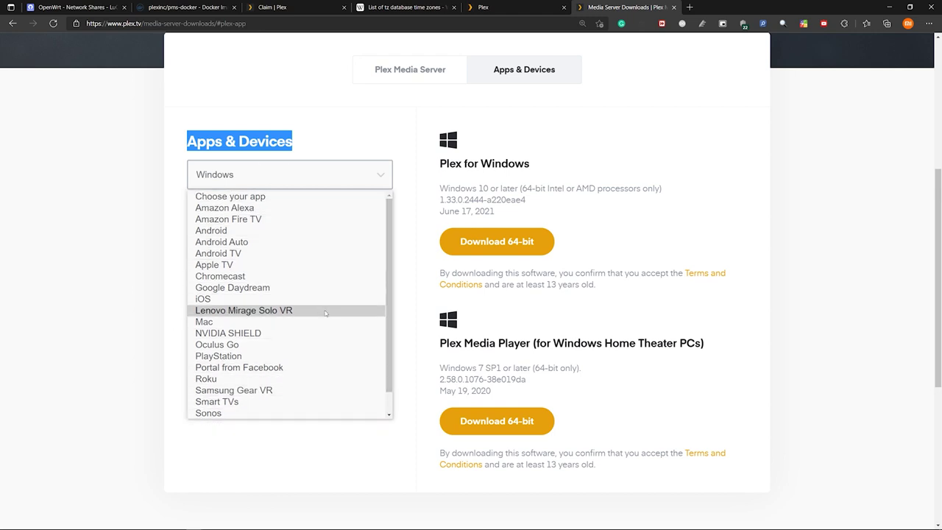
scroll(324, 353, down, 1)
click(683, 262)
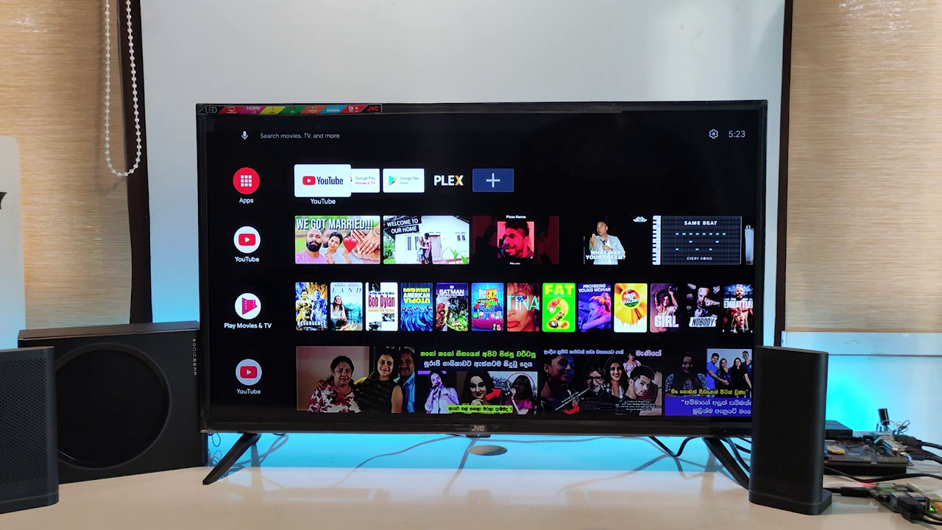
On the TV, launch Plex, go to Movies, and open Black Widow's details
key(Right)
key(Right)
key(Right)
key(Return)
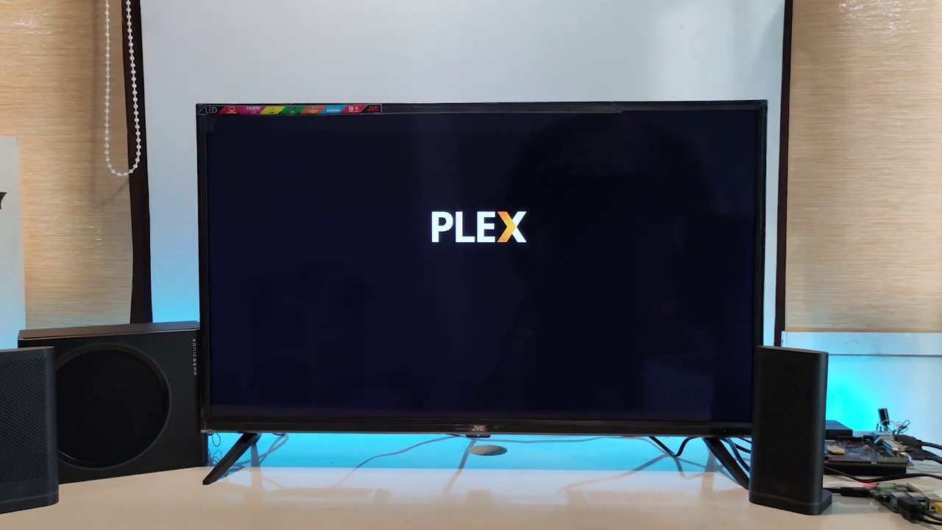
key(Left)
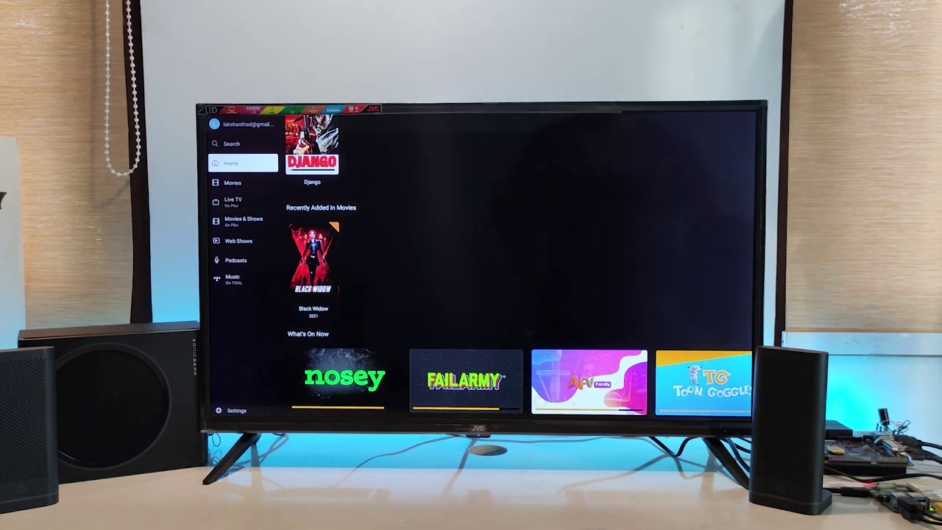
key(Down)
key(Return)
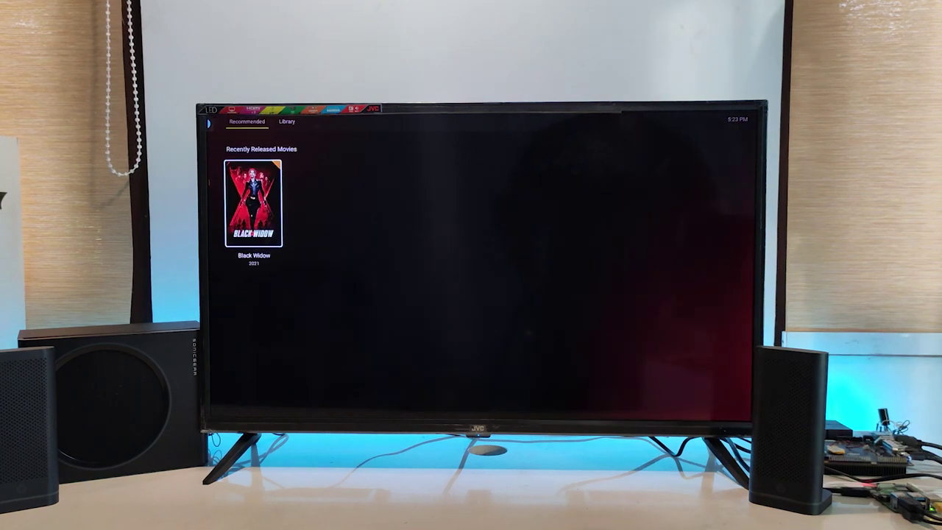
key(Return)
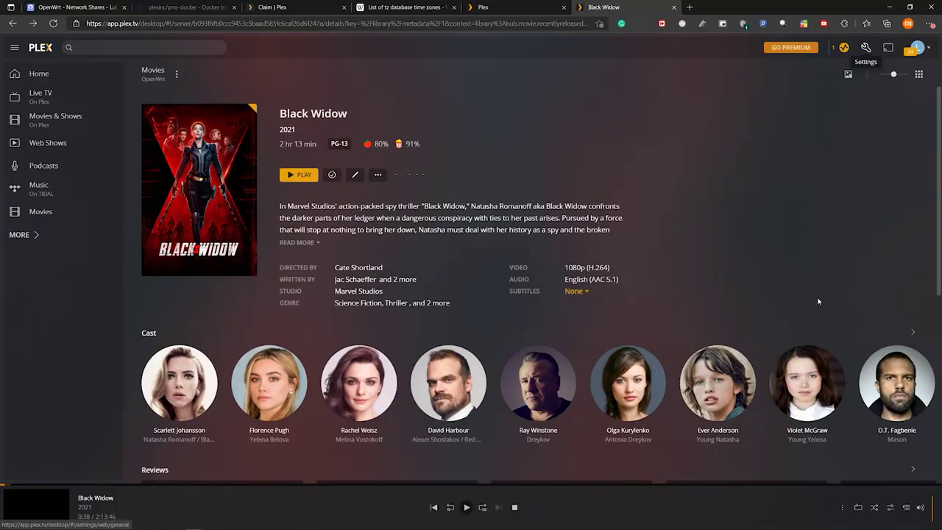
Open Settings > Remote Access and open the 'here' troubleshooting link in a new tab
click(867, 47)
scroll(85, 324, down, 2)
scroll(86, 324, down, 2)
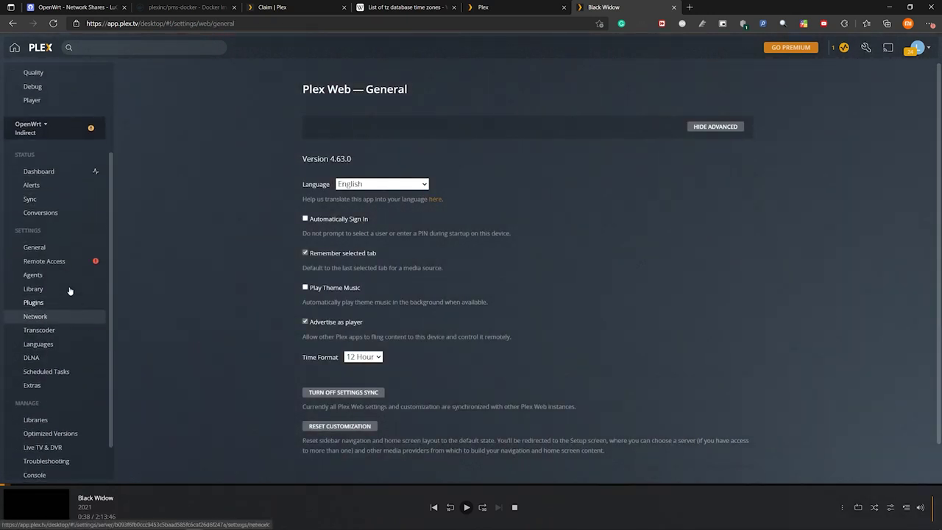
click(45, 261)
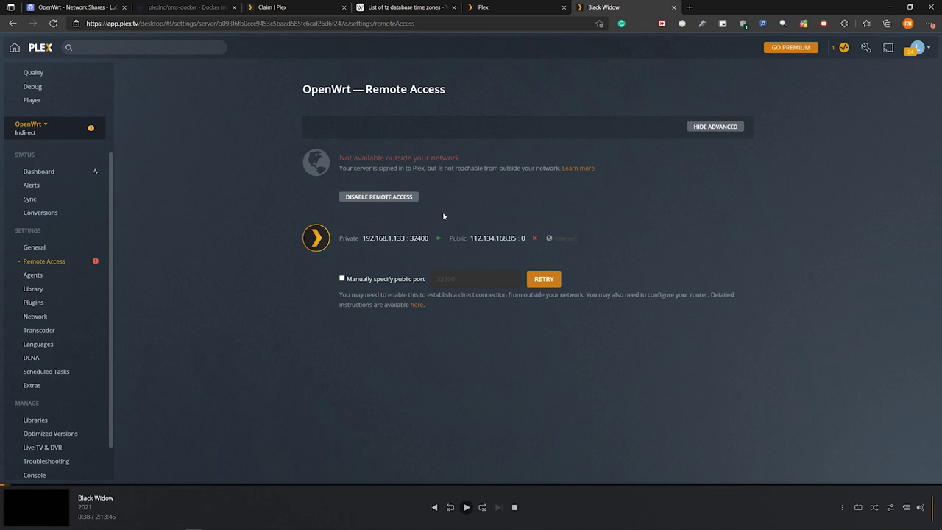
right_click(419, 309)
click(437, 321)
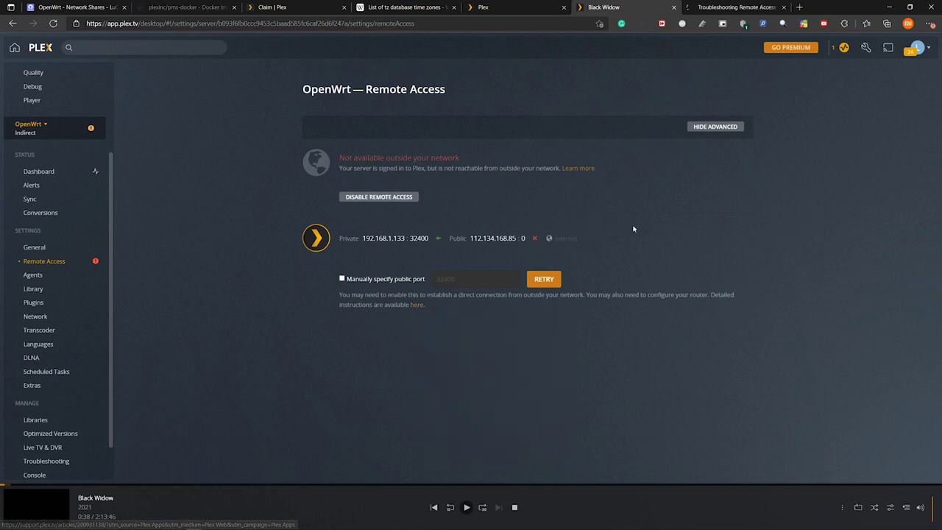
Switch to the article tab and scroll past the UPnP router checklist to Manual Port Forwarding
click(747, 6)
scroll(734, 316, down, 1)
scroll(734, 317, down, 3)
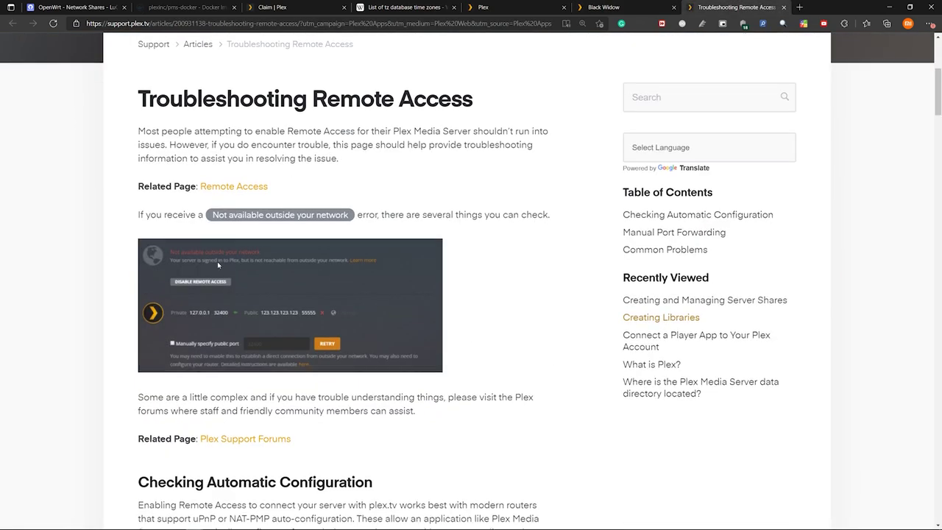
scroll(198, 312, down, 3)
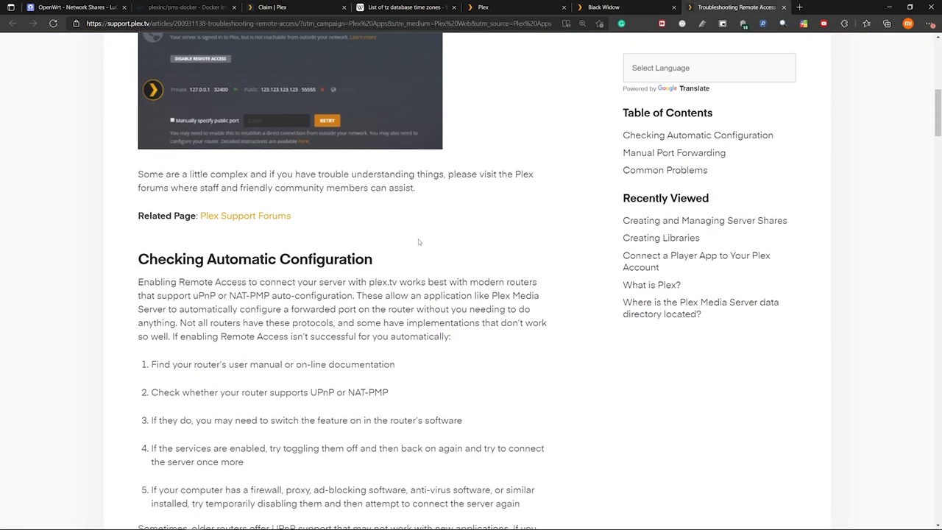
scroll(419, 244, up, 3)
scroll(112, 373, down, 3)
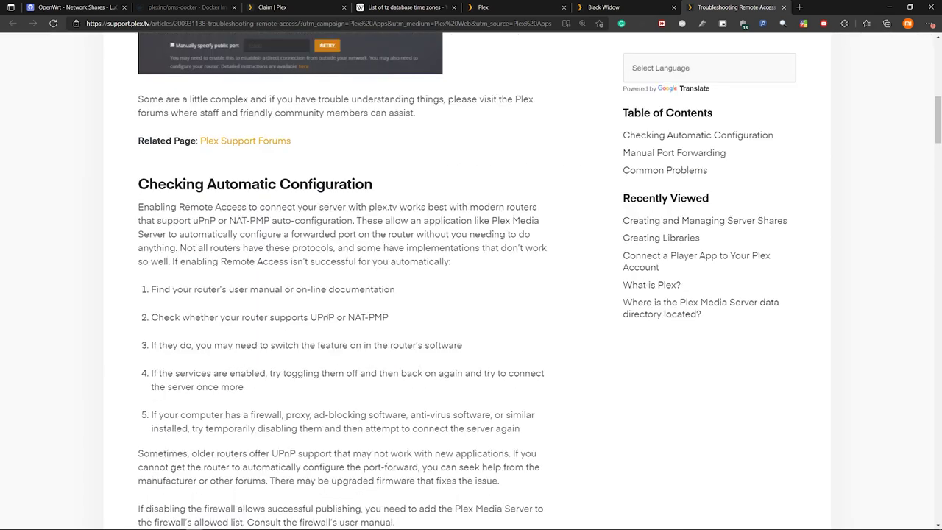
mouse_move(310, 317)
mouse_down()
mouse_move(389, 317)
mouse_move(313, 318)
mouse_up()
click(392, 322)
scroll(301, 326, up, 3)
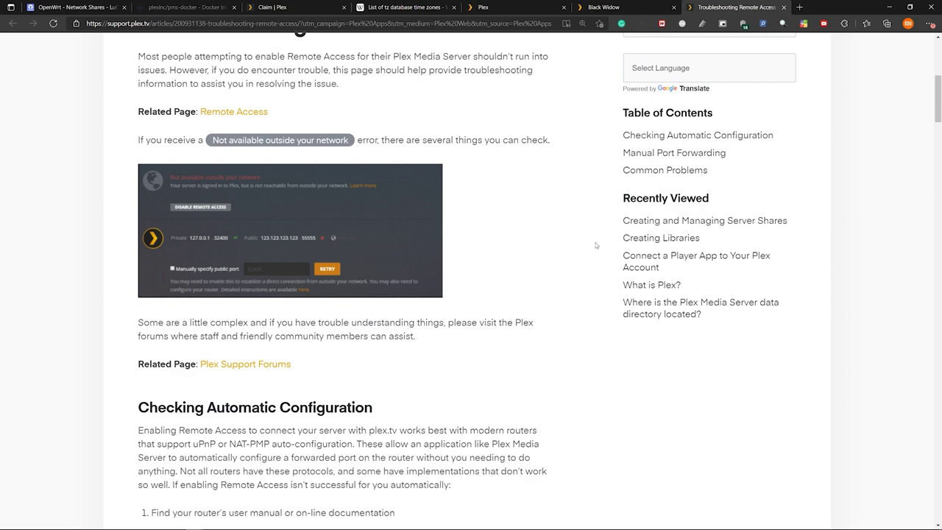
scroll(597, 245, down, 9)
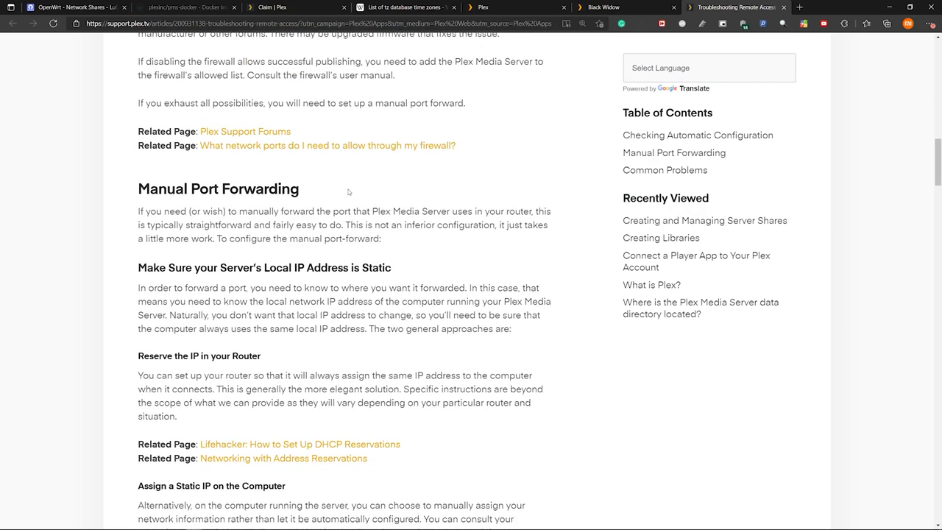
drag(297, 188, 190, 188)
scroll(190, 188, down, 1)
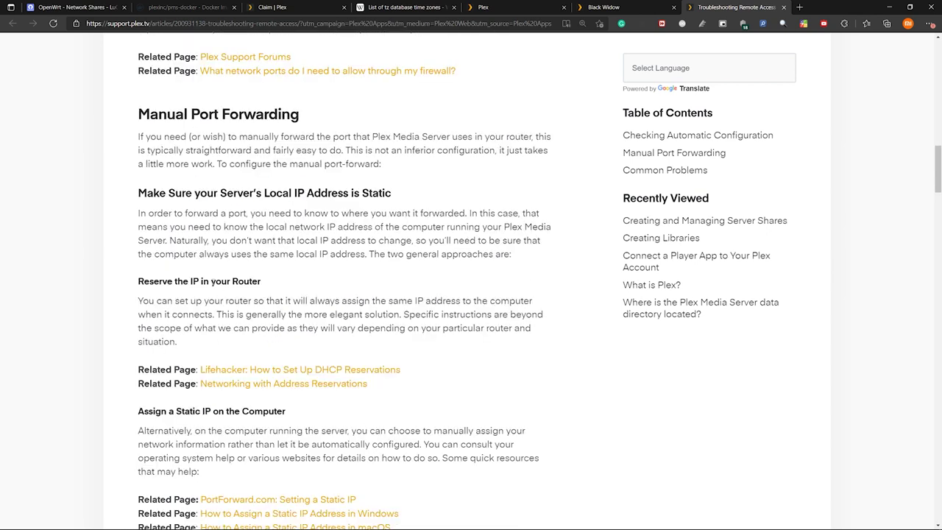